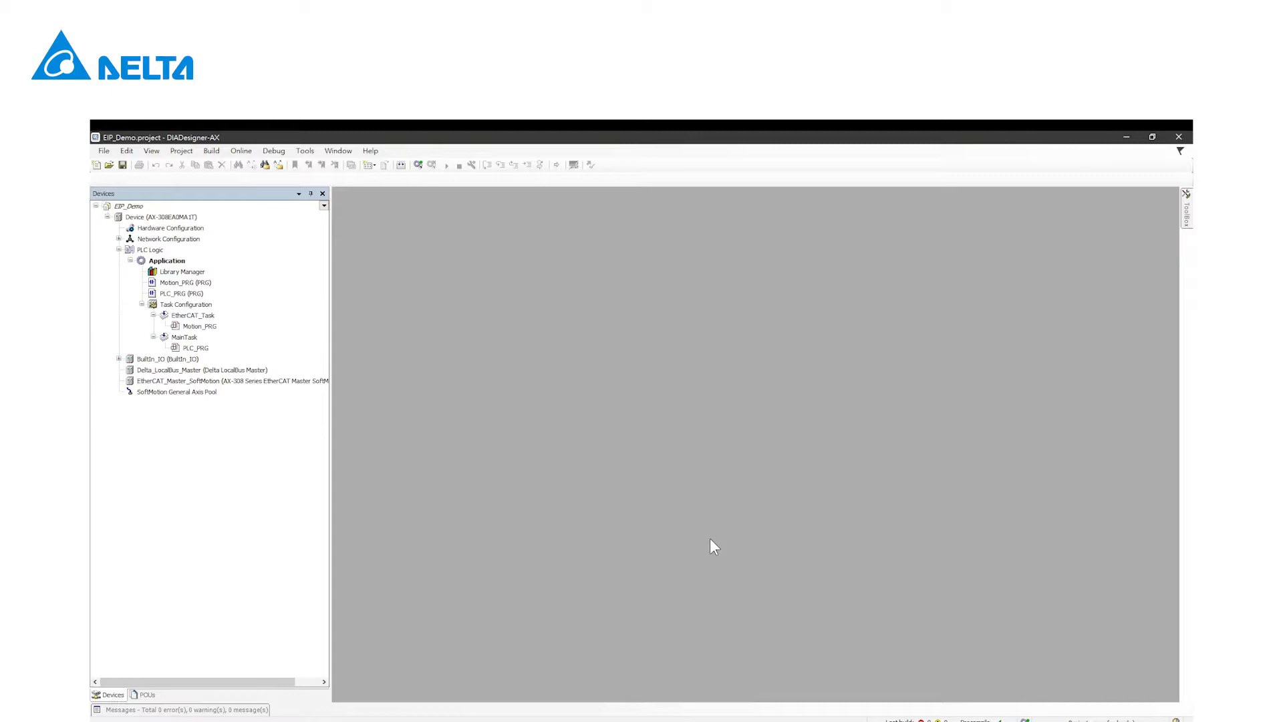
# Add an Ethernet adapter from the Fieldbuses category under the AX-308EA0MA1T controller device
pyautogui.rightClick(174, 219)
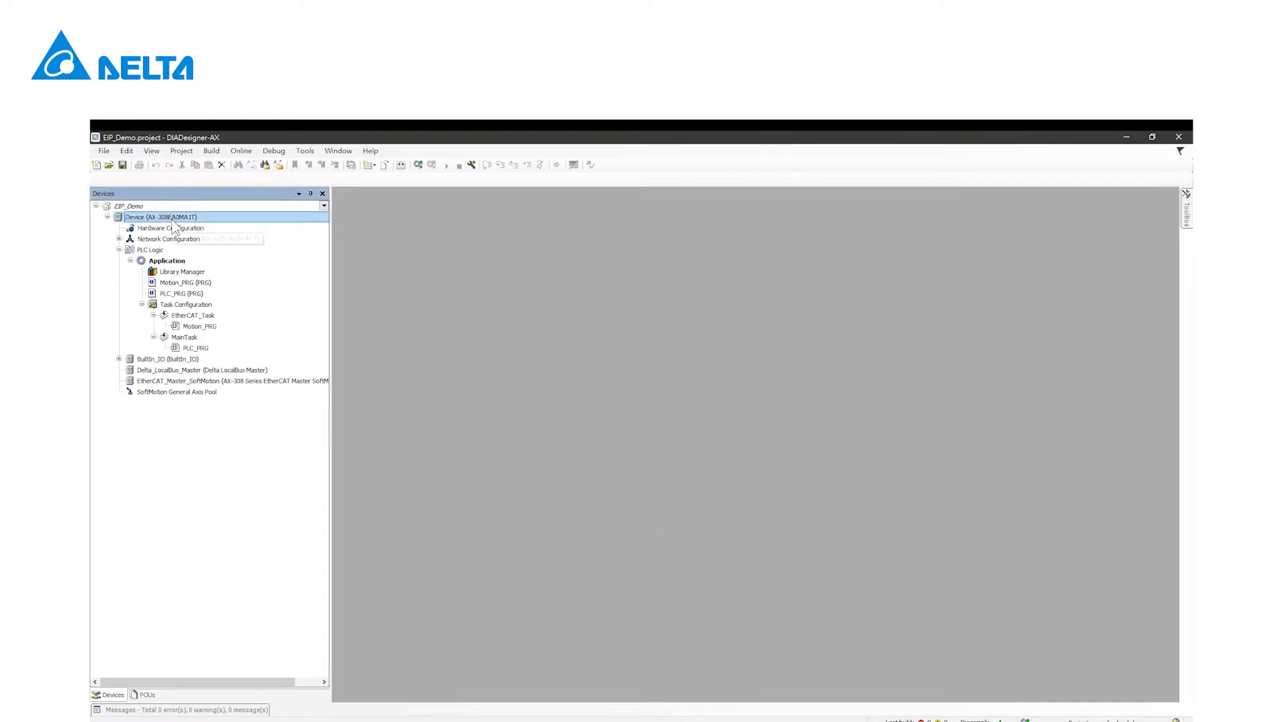
pyautogui.click(215, 321)
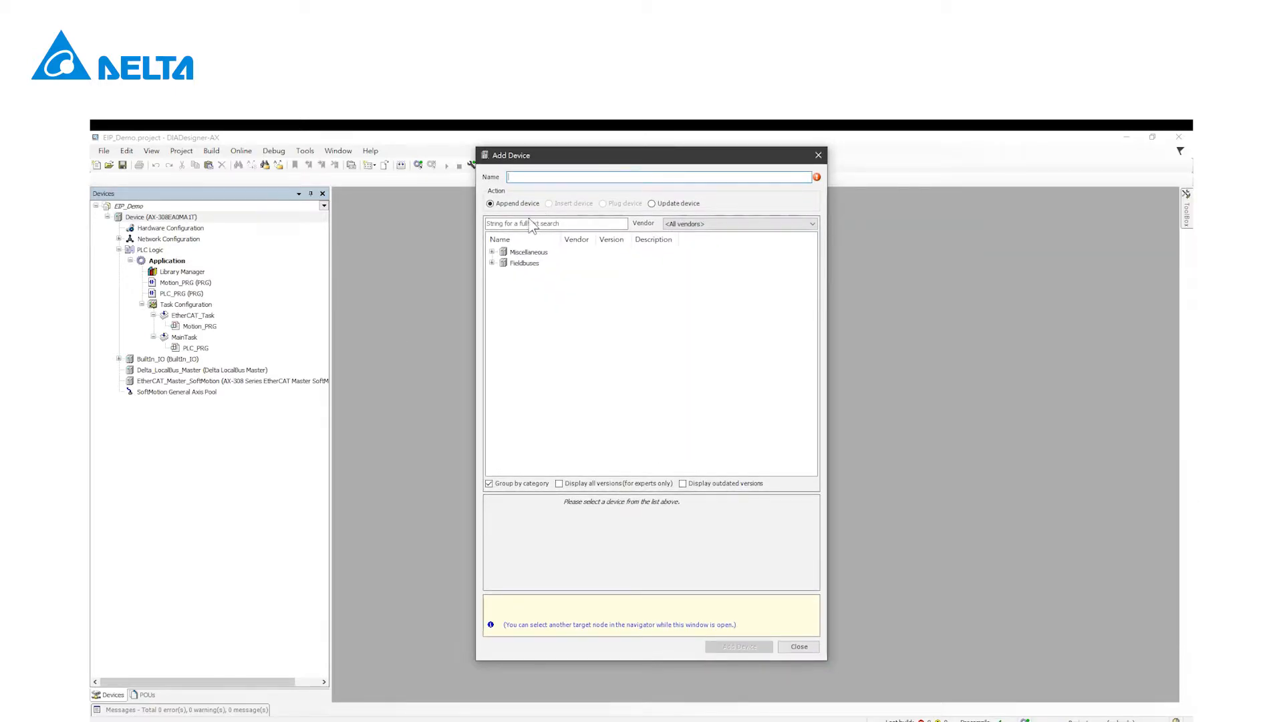
pyautogui.click(492, 264)
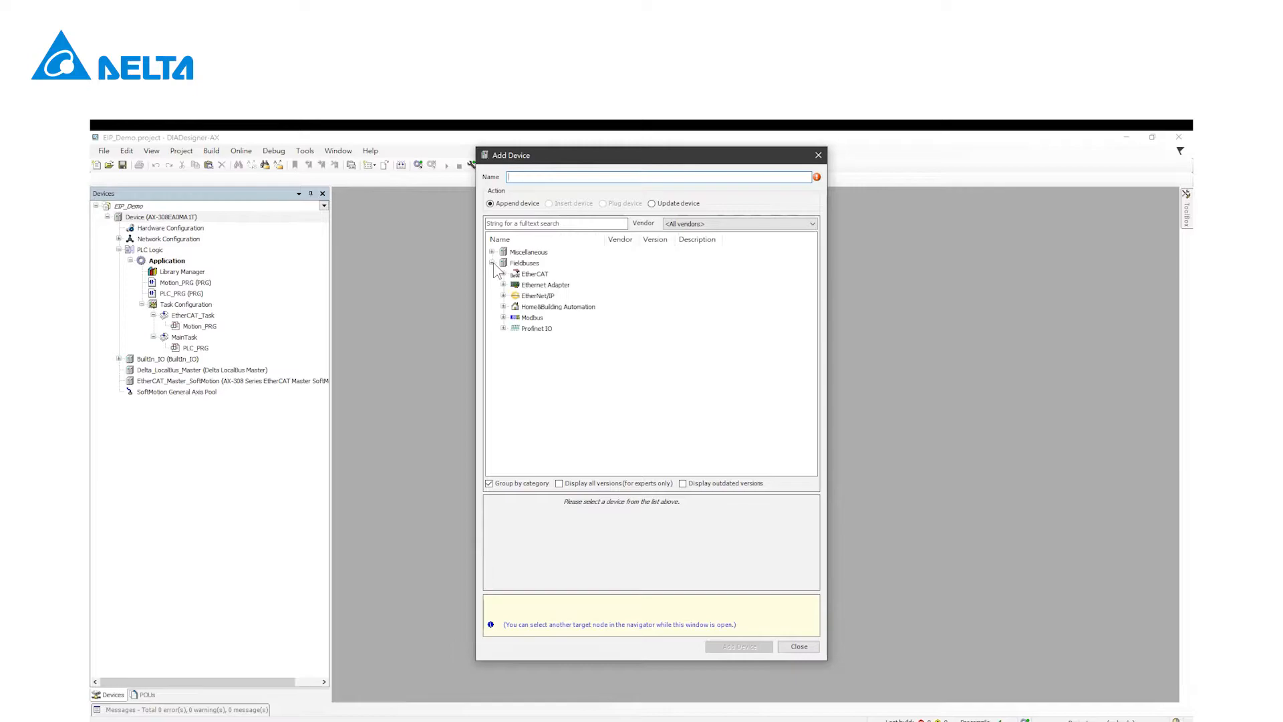
pyautogui.click(503, 285)
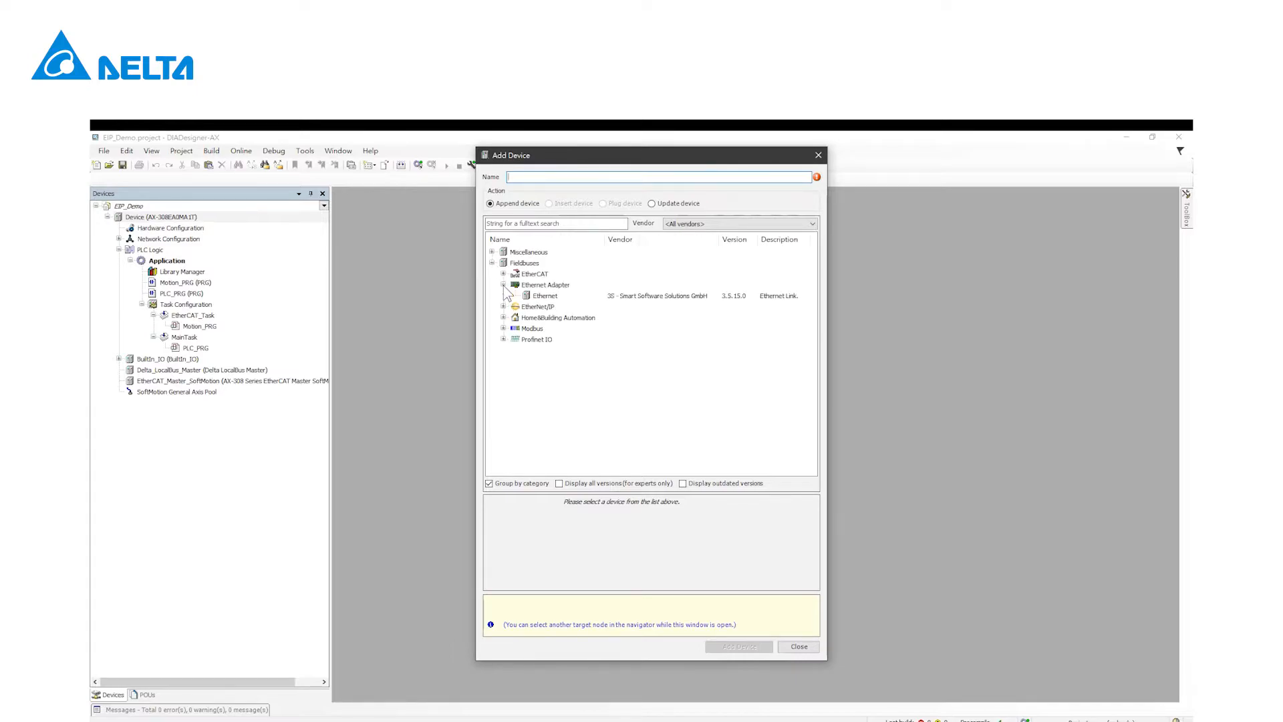
pyautogui.click(543, 296)
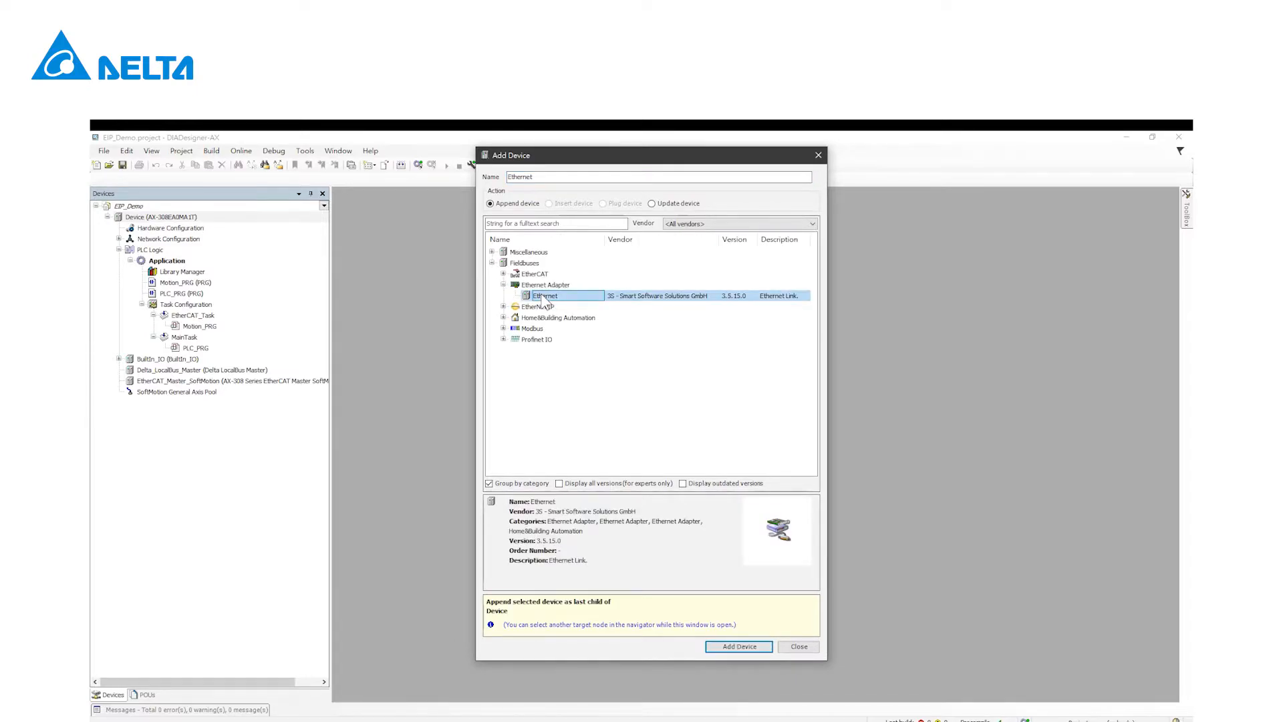
pyautogui.doubleClick(542, 299)
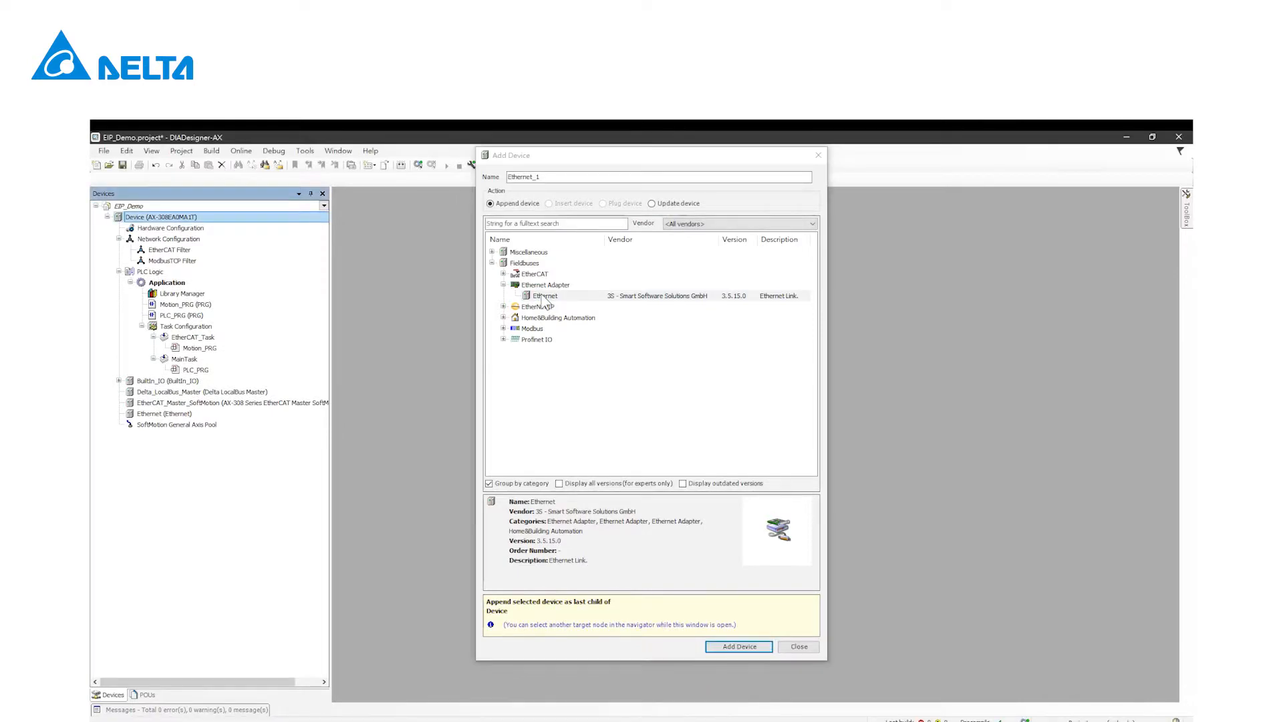
pyautogui.click(818, 156)
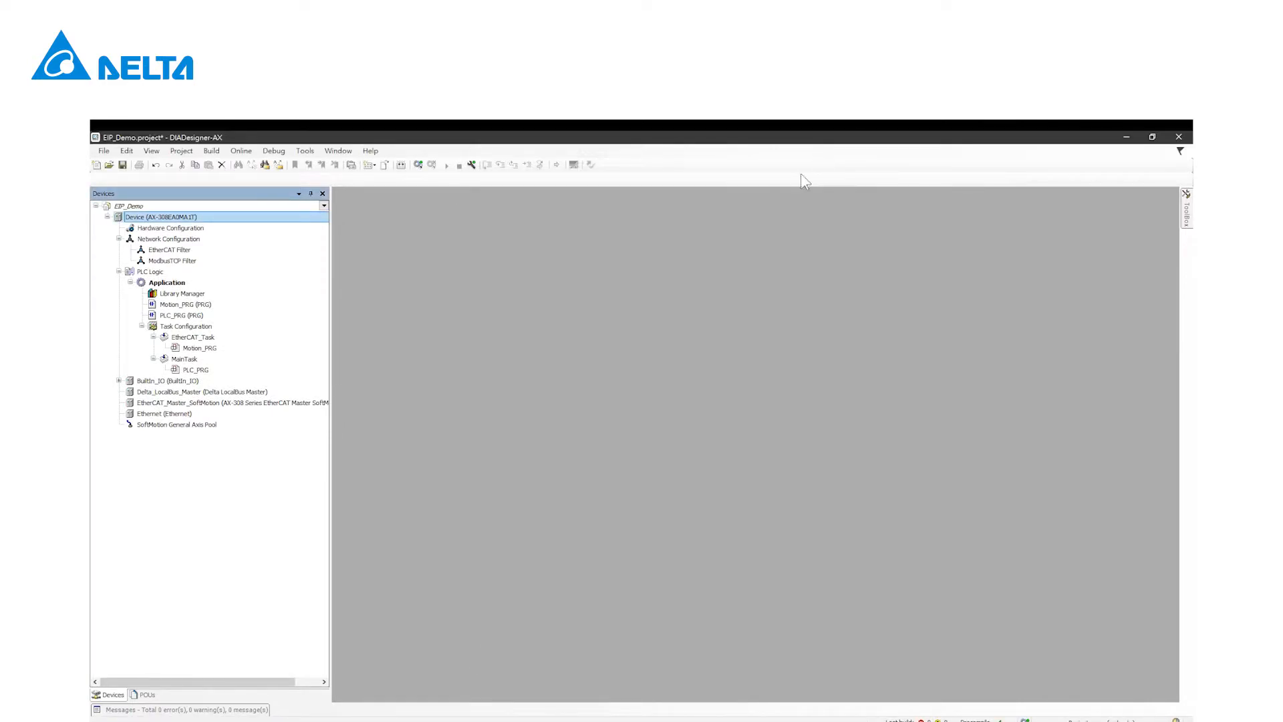
# Scan the network from the controller's communication settings and select the AX-308EA0MA1T found under Gateway-1 as the target
pyautogui.doubleClick(258, 217)
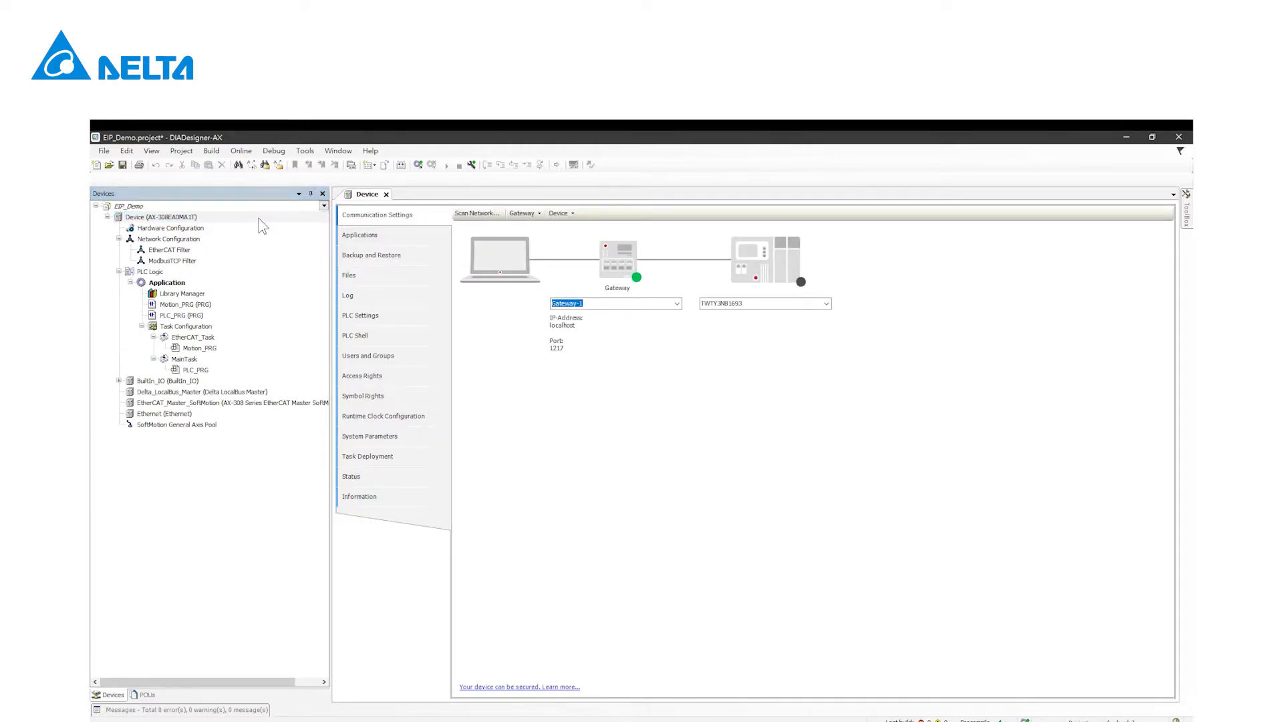
pyautogui.click(476, 213)
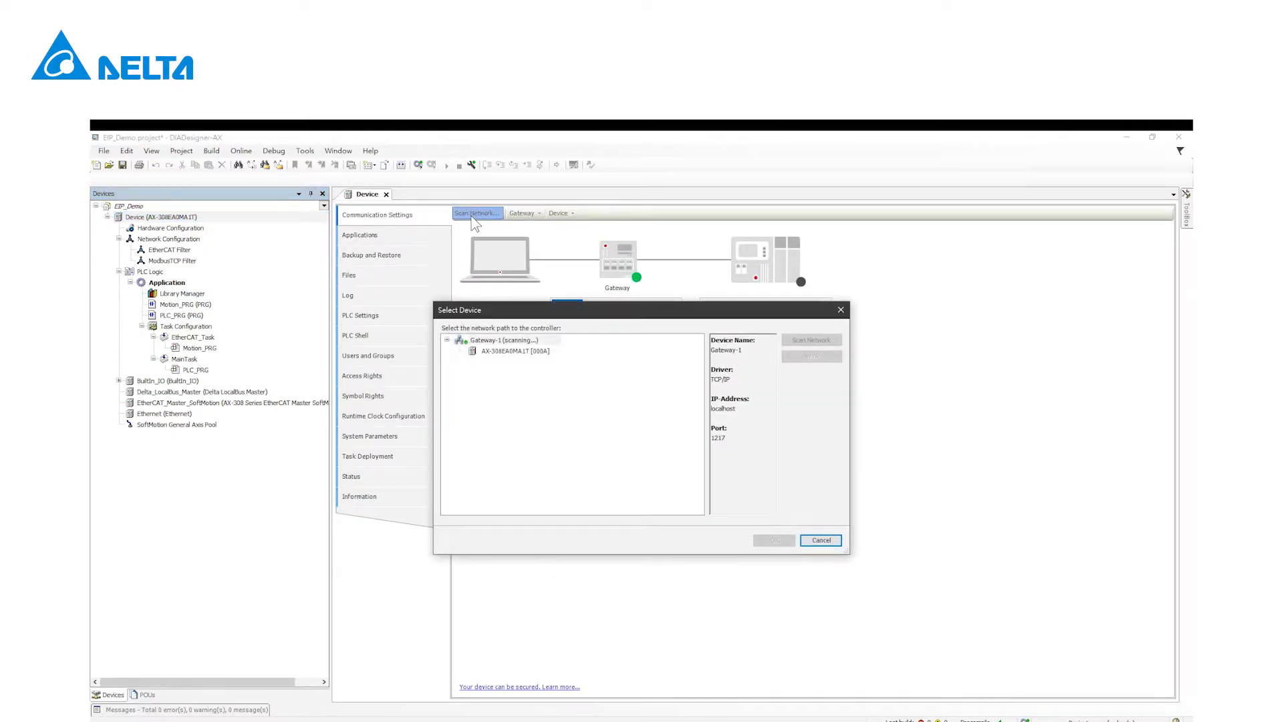
pyautogui.doubleClick(502, 347)
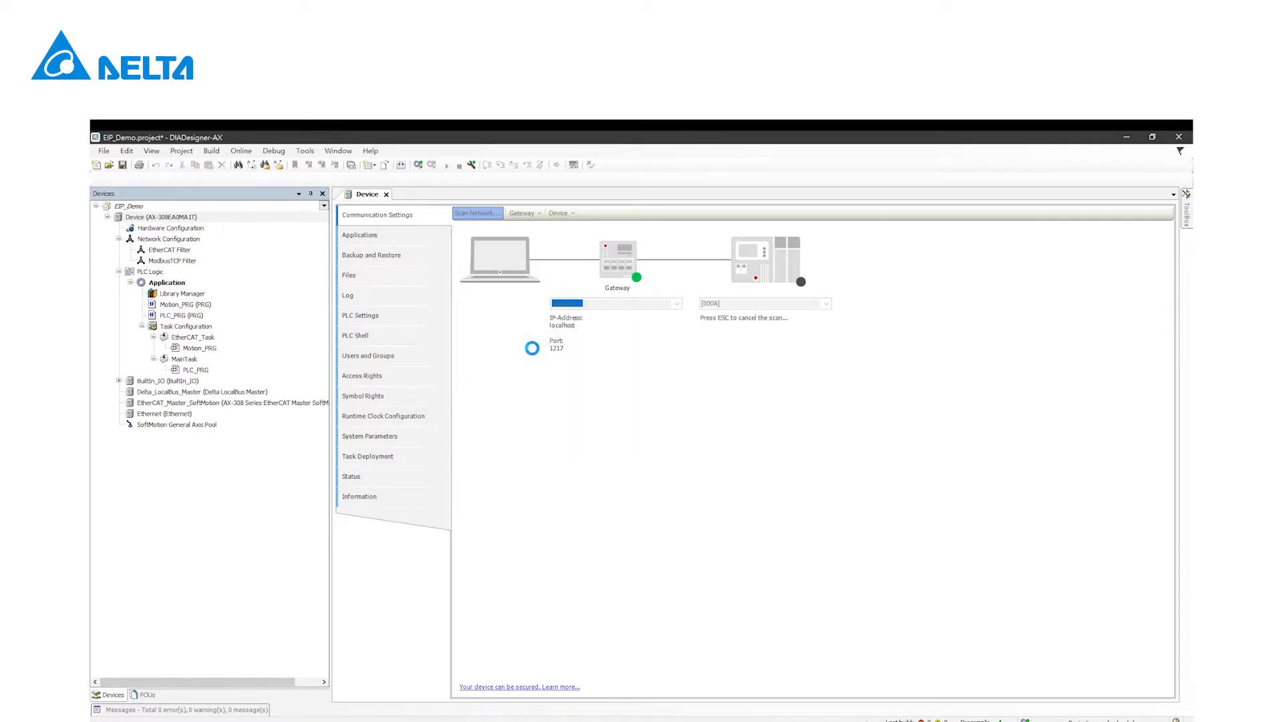
# Assign the cpsw0 interface with IP address 192.168.1.10 to the Ethernet adapter and allow it to adjust the operating system settings
pyautogui.doubleClick(224, 414)
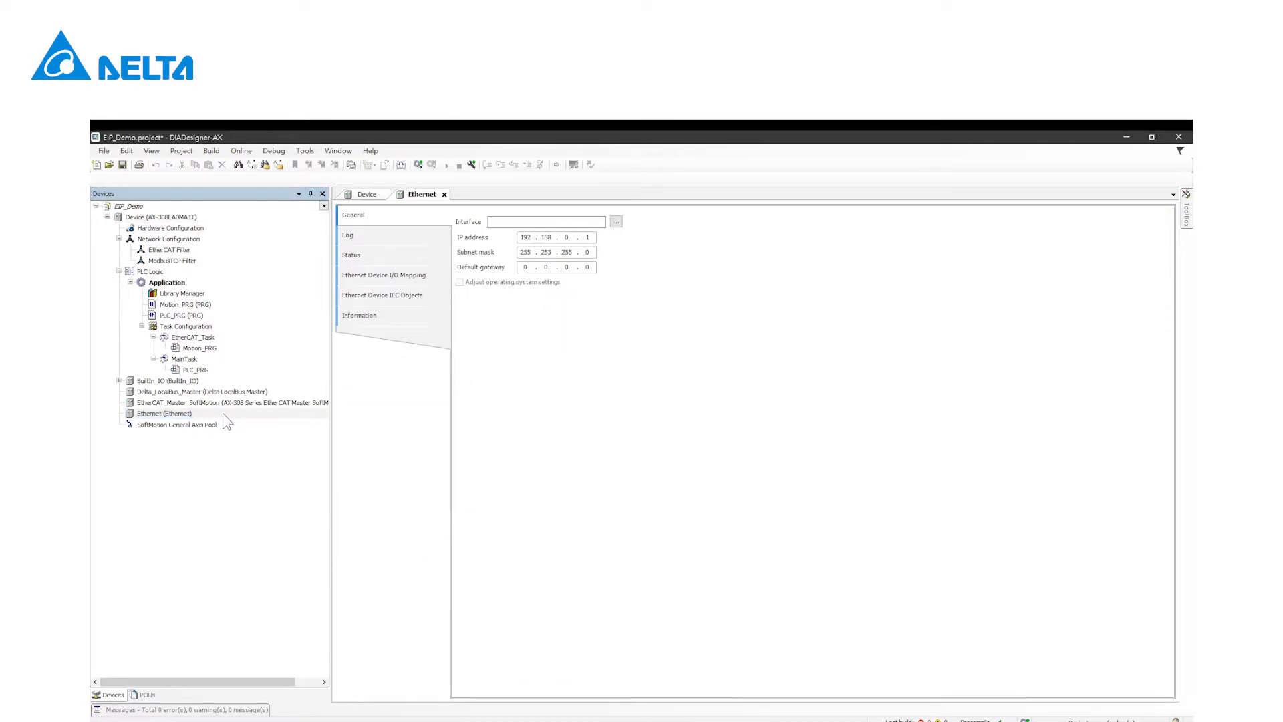
pyautogui.click(616, 221)
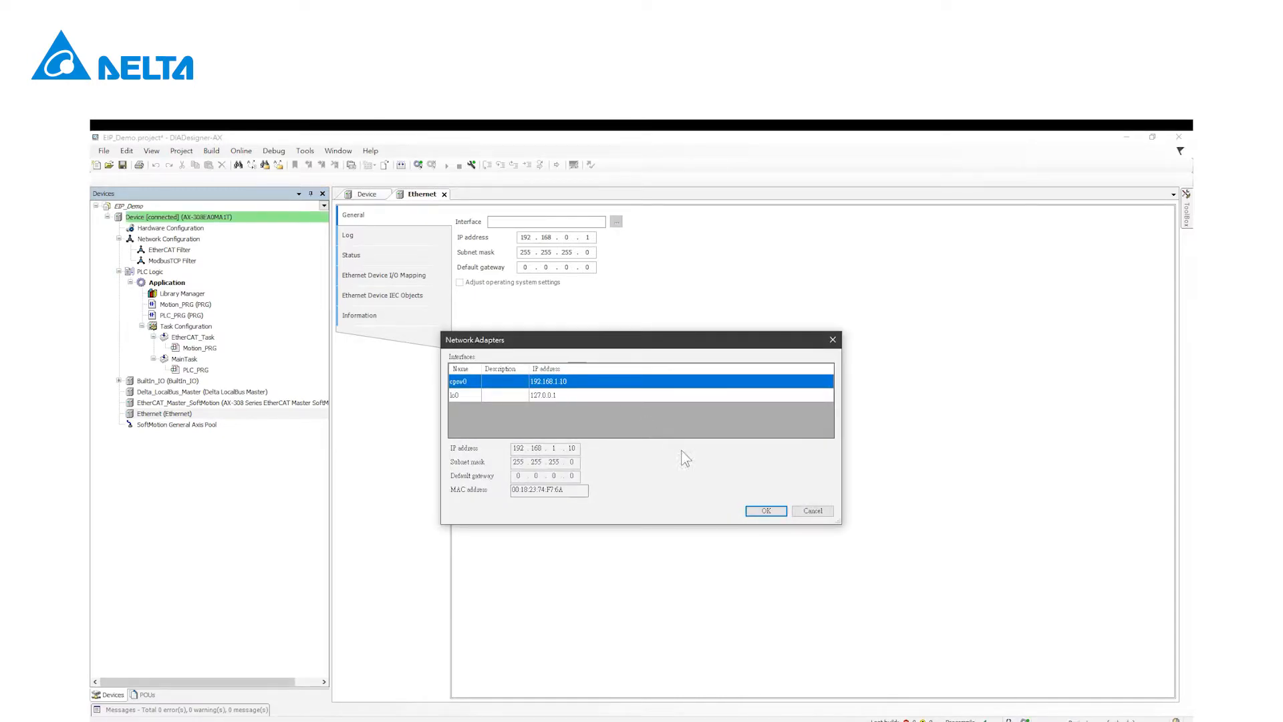
pyautogui.click(761, 511)
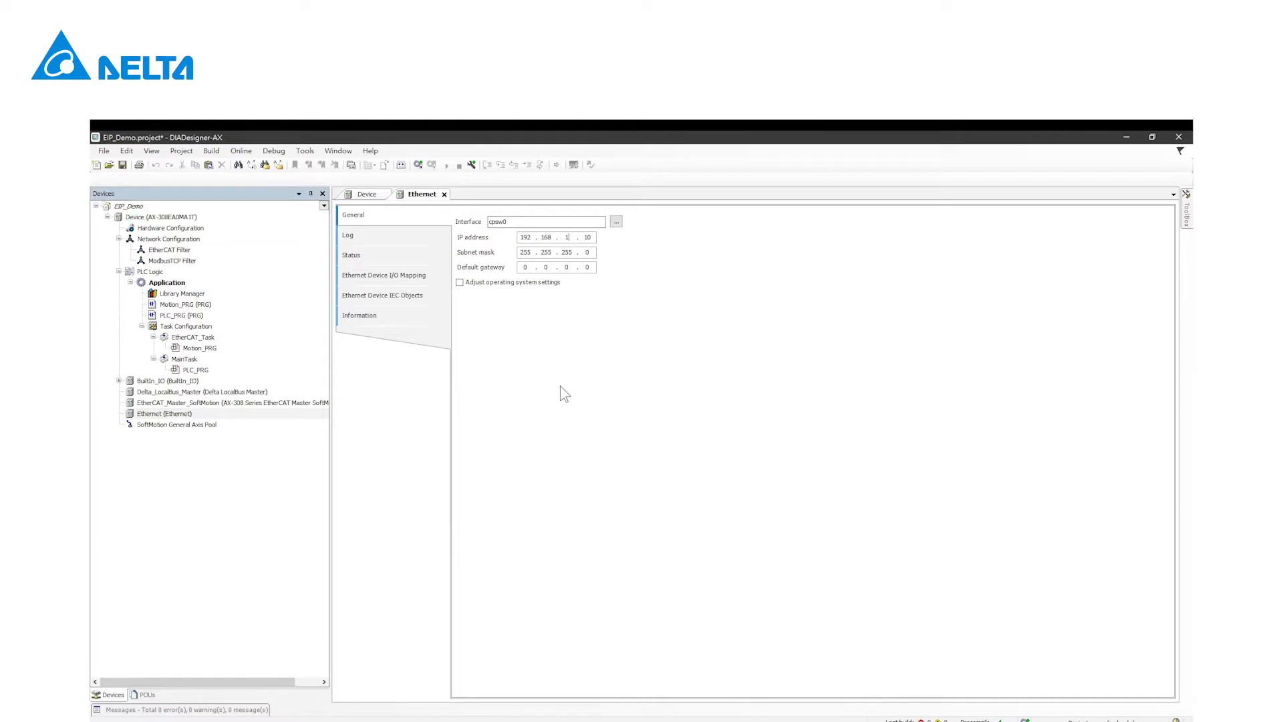
pyautogui.click(460, 282)
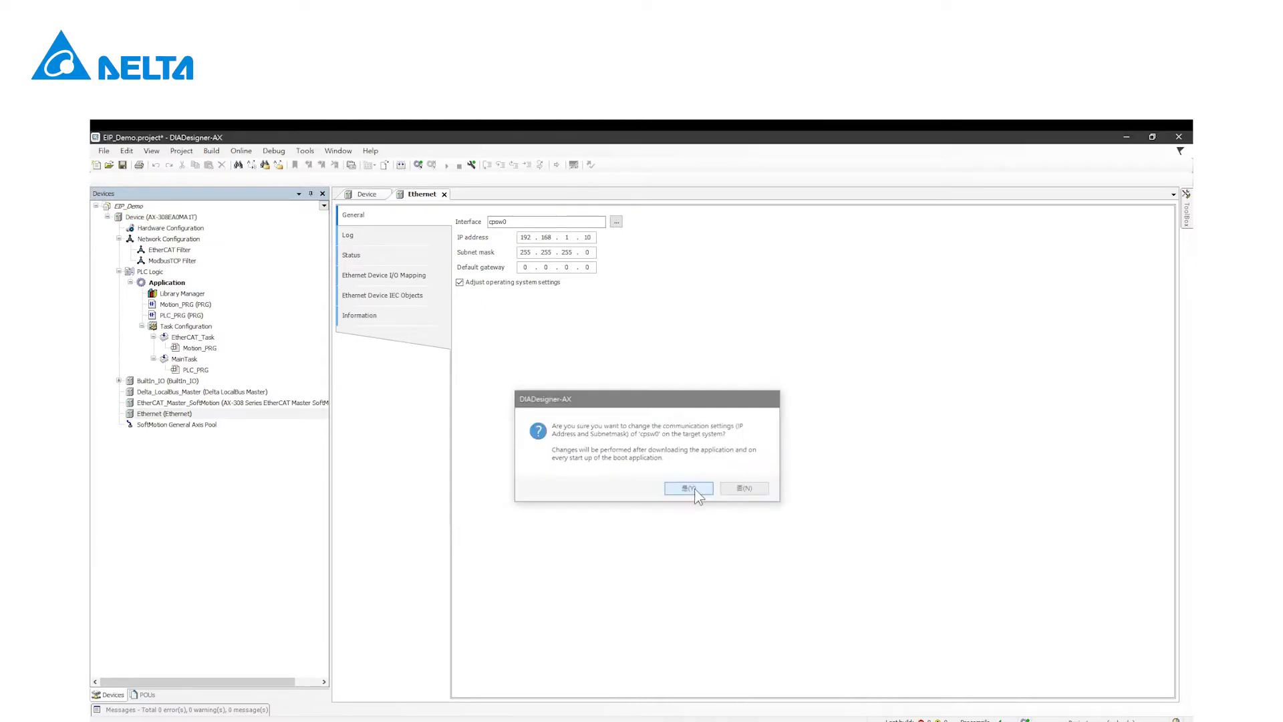
pyautogui.click(695, 488)
# Add an EtherNet/IP Scanner under the Ethernet adapter and open the scanner's settings
pyautogui.rightClick(231, 414)
pyautogui.click(274, 540)
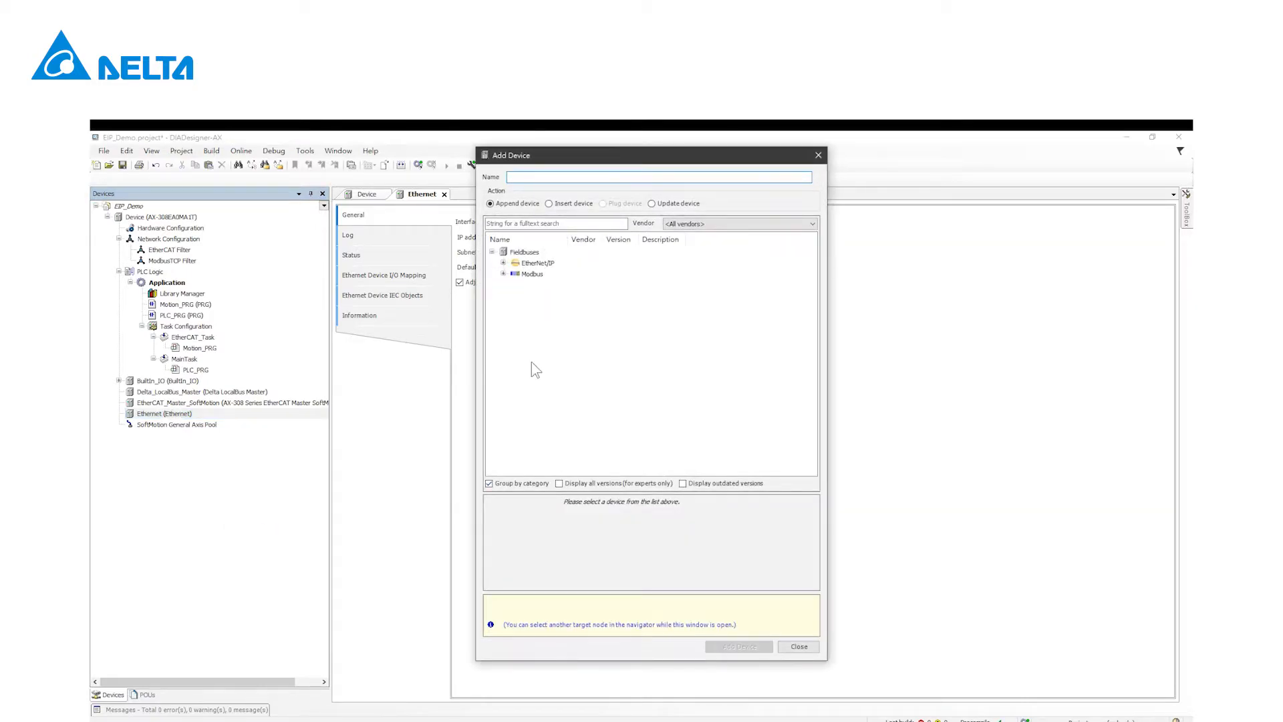
pyautogui.click(504, 263)
pyautogui.click(514, 284)
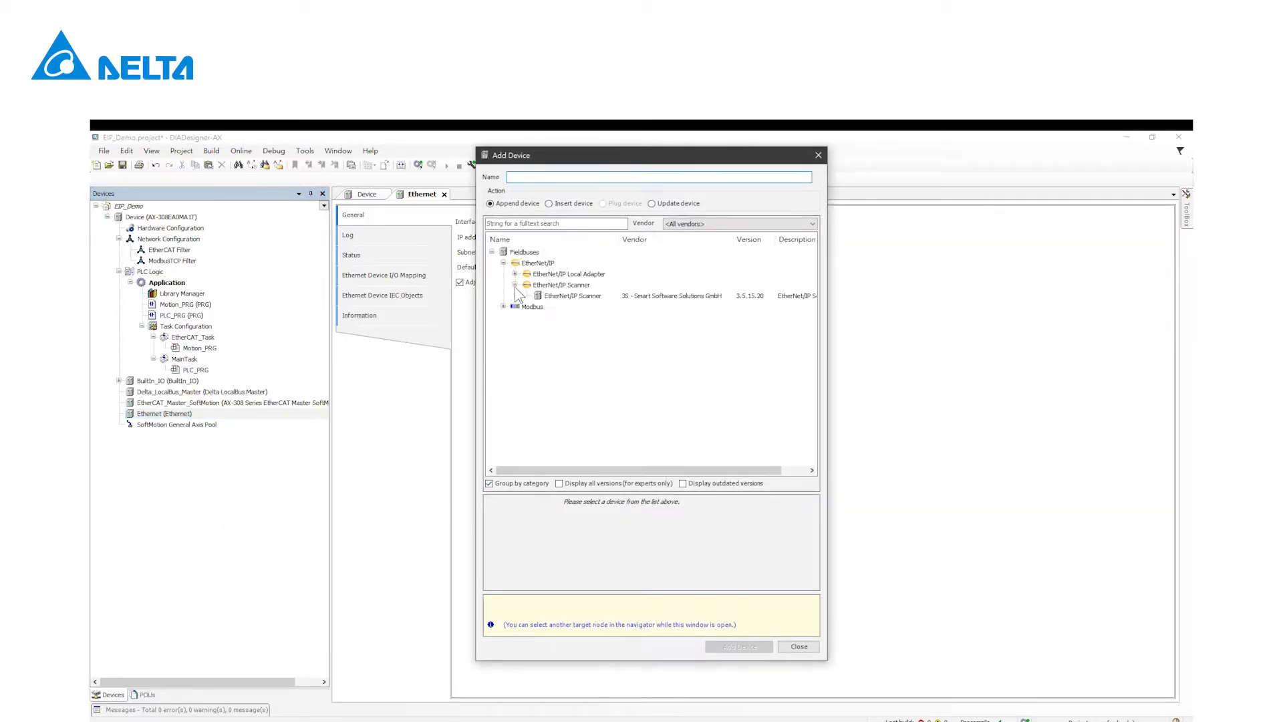
pyautogui.doubleClick(577, 296)
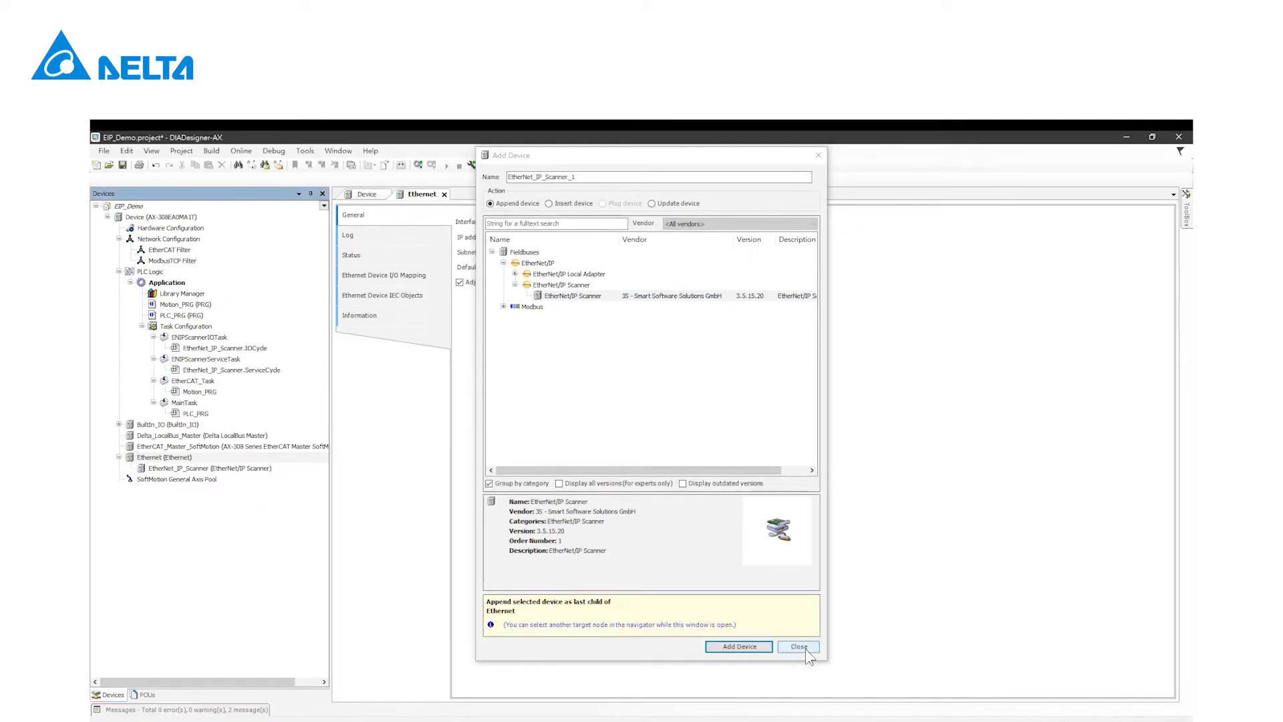
pyautogui.click(805, 648)
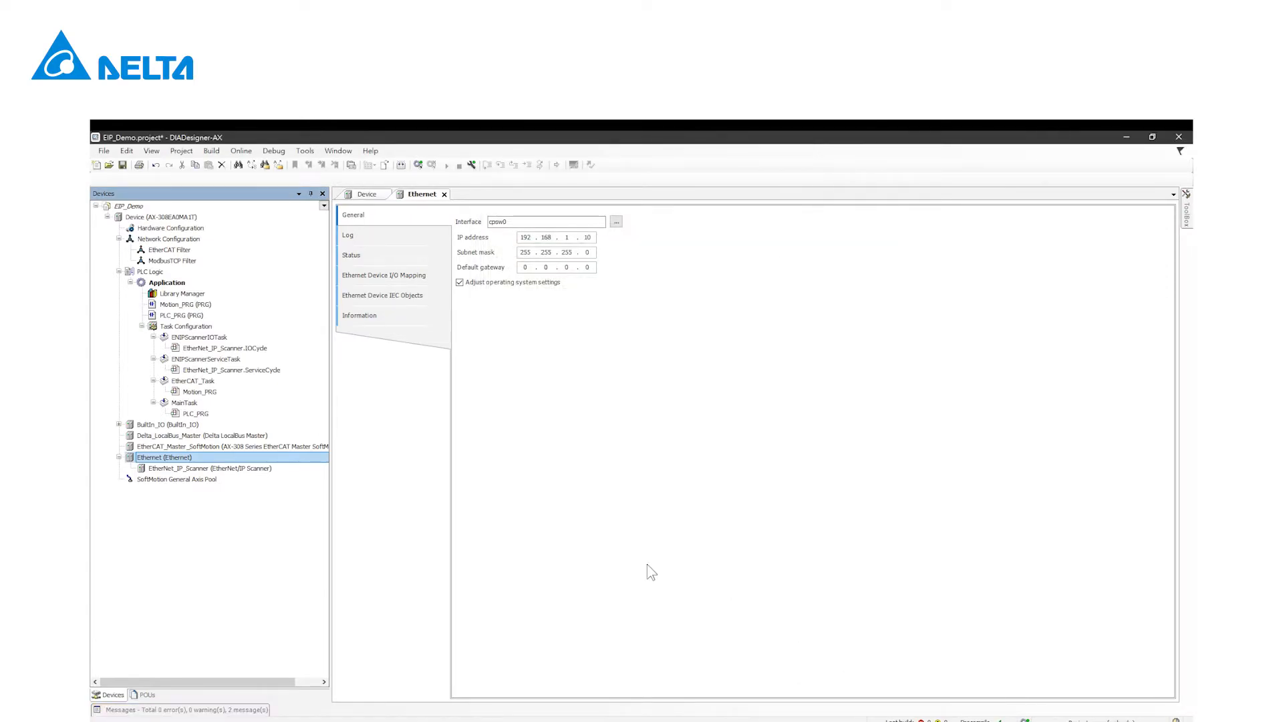
pyautogui.doubleClick(265, 471)
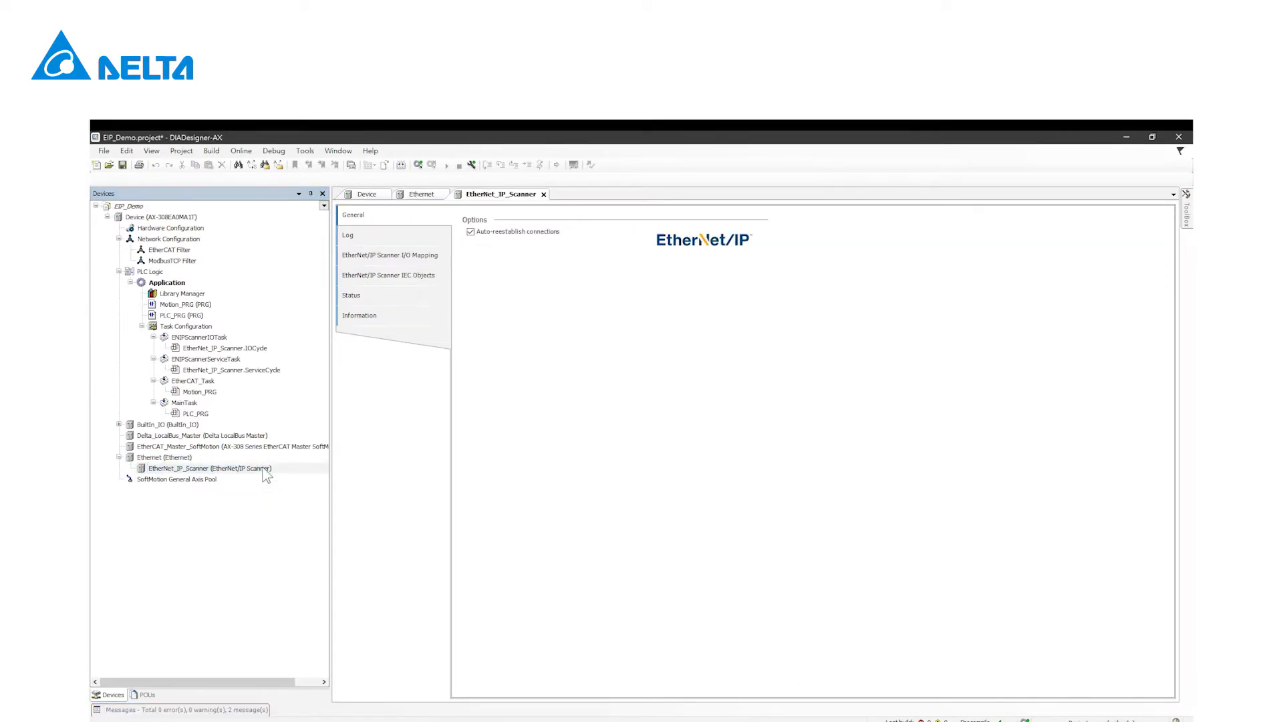
# Install the AX-308EA0MA1T.eds device description in the Device Repository and check its entry under EtherNet/IP Remote Adapter
pyautogui.click(305, 151)
pyautogui.click(319, 183)
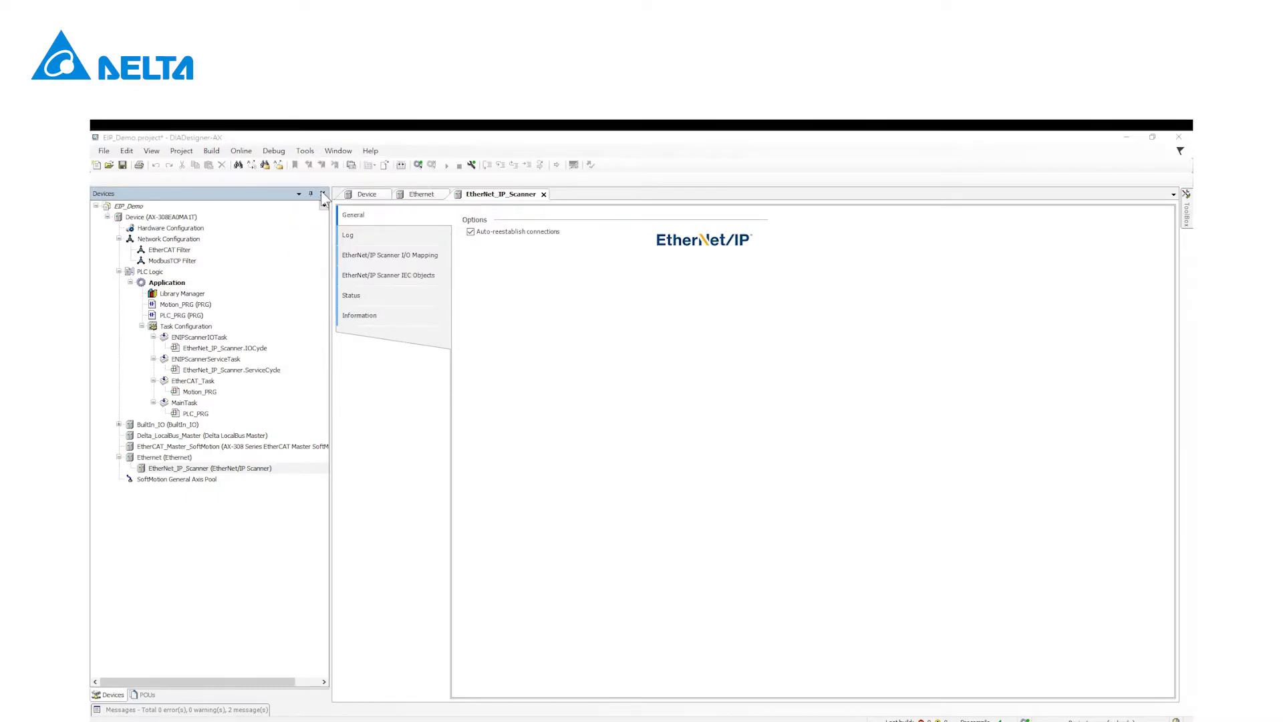
pyautogui.moveTo(1282, 165); pyautogui.dragTo(604, 194)
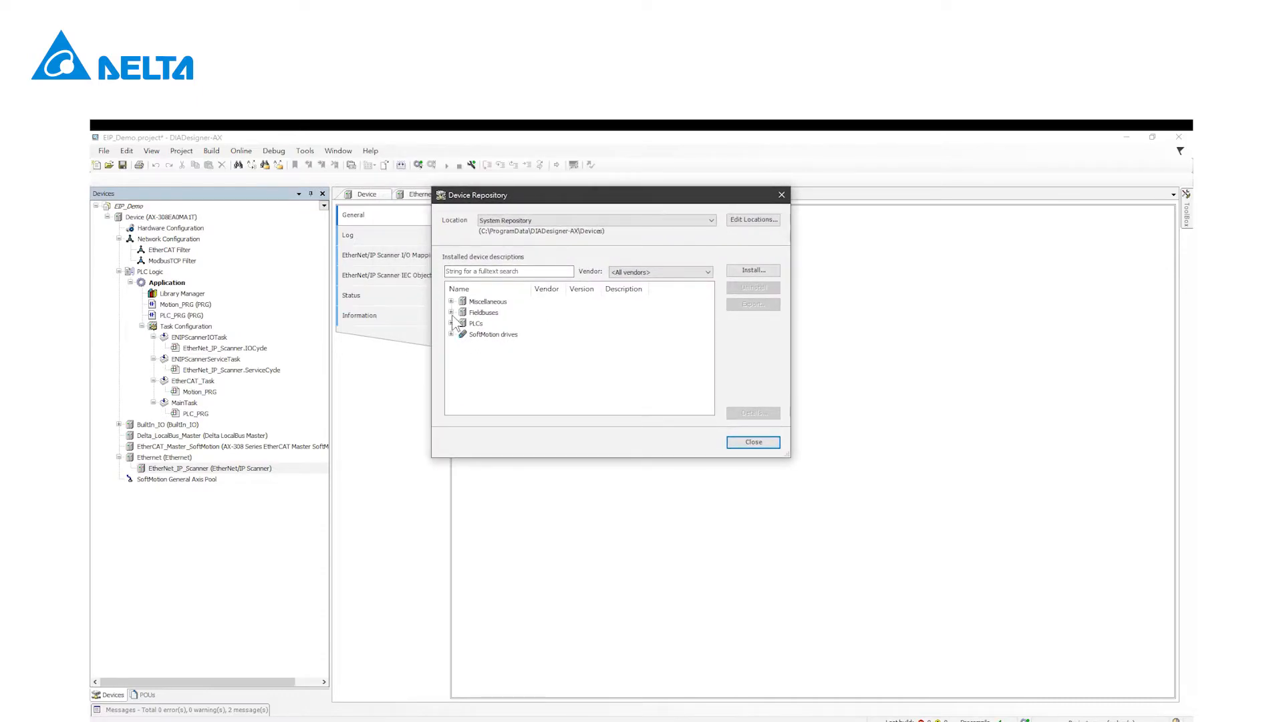
pyautogui.click(754, 271)
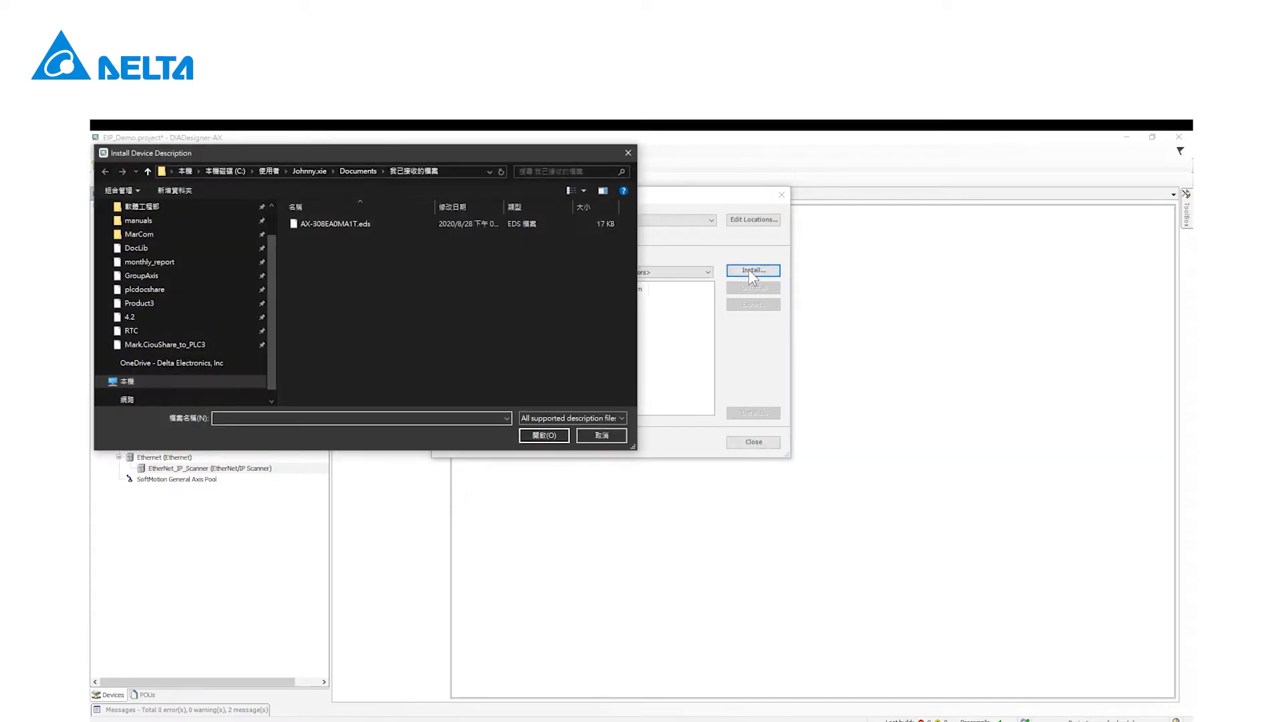
pyautogui.doubleClick(345, 225)
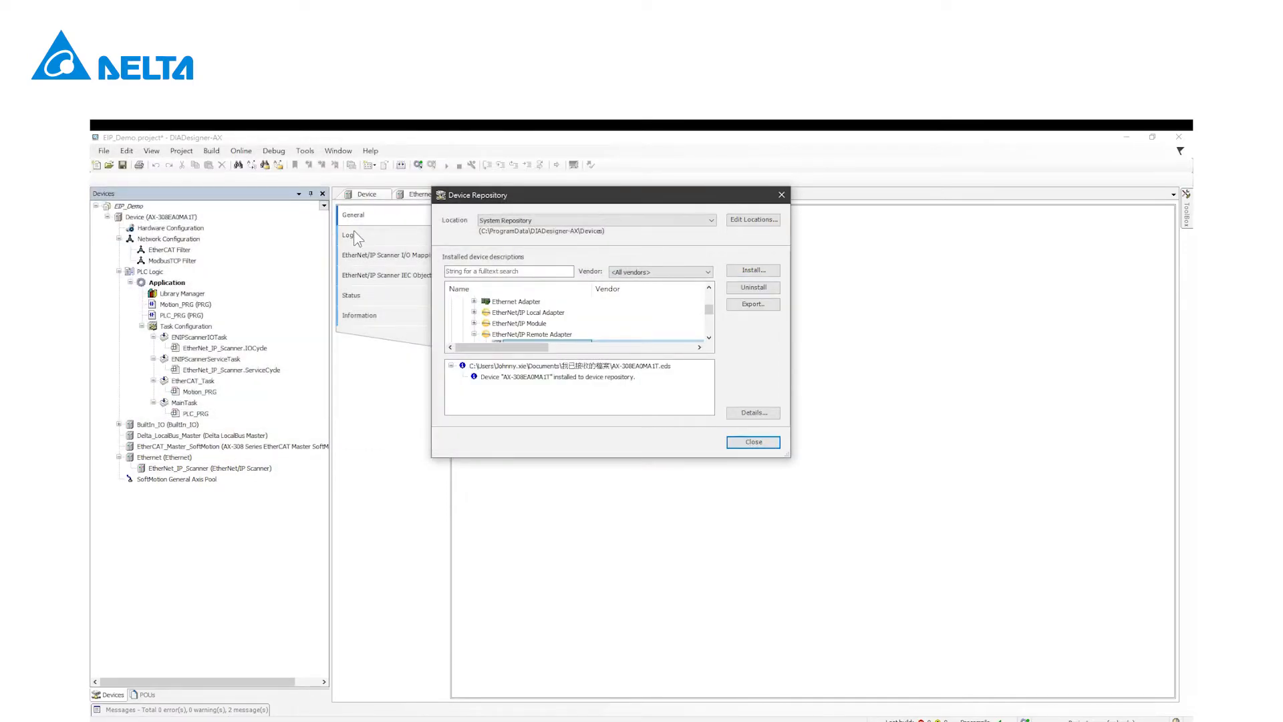
pyautogui.click(709, 337)
pyautogui.click(709, 337)
pyautogui.click(710, 337)
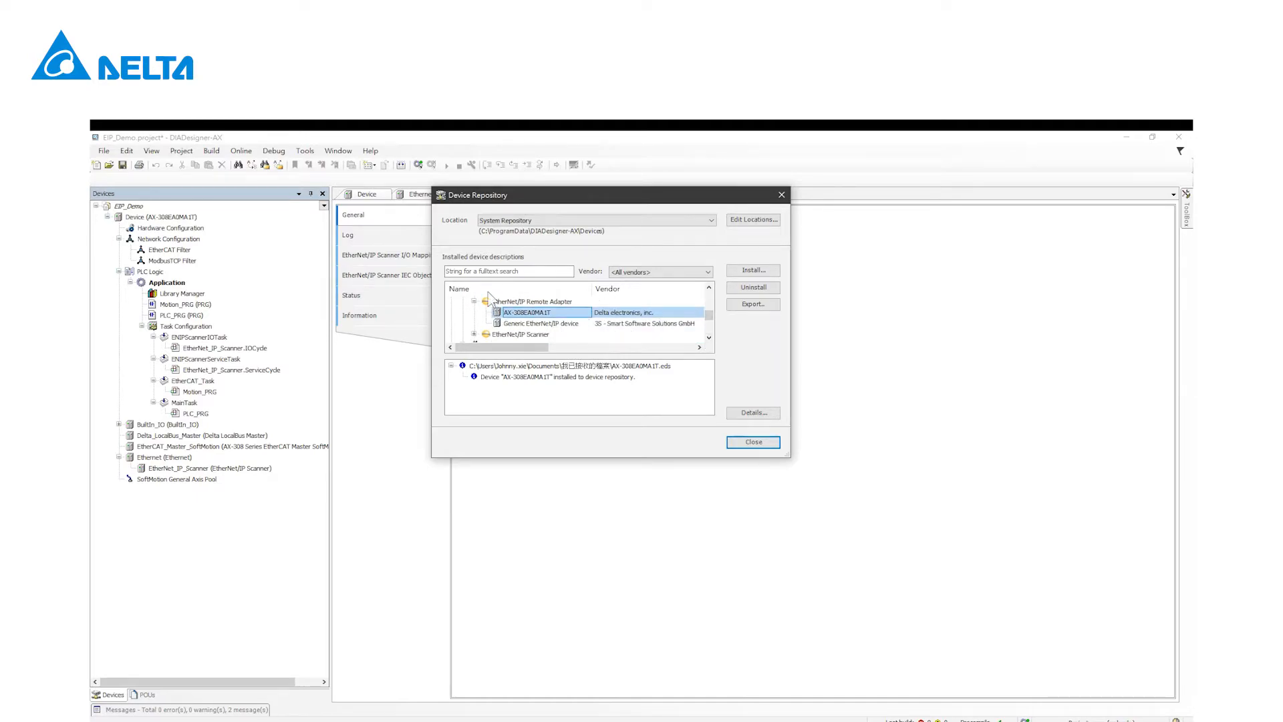
pyautogui.click(758, 443)
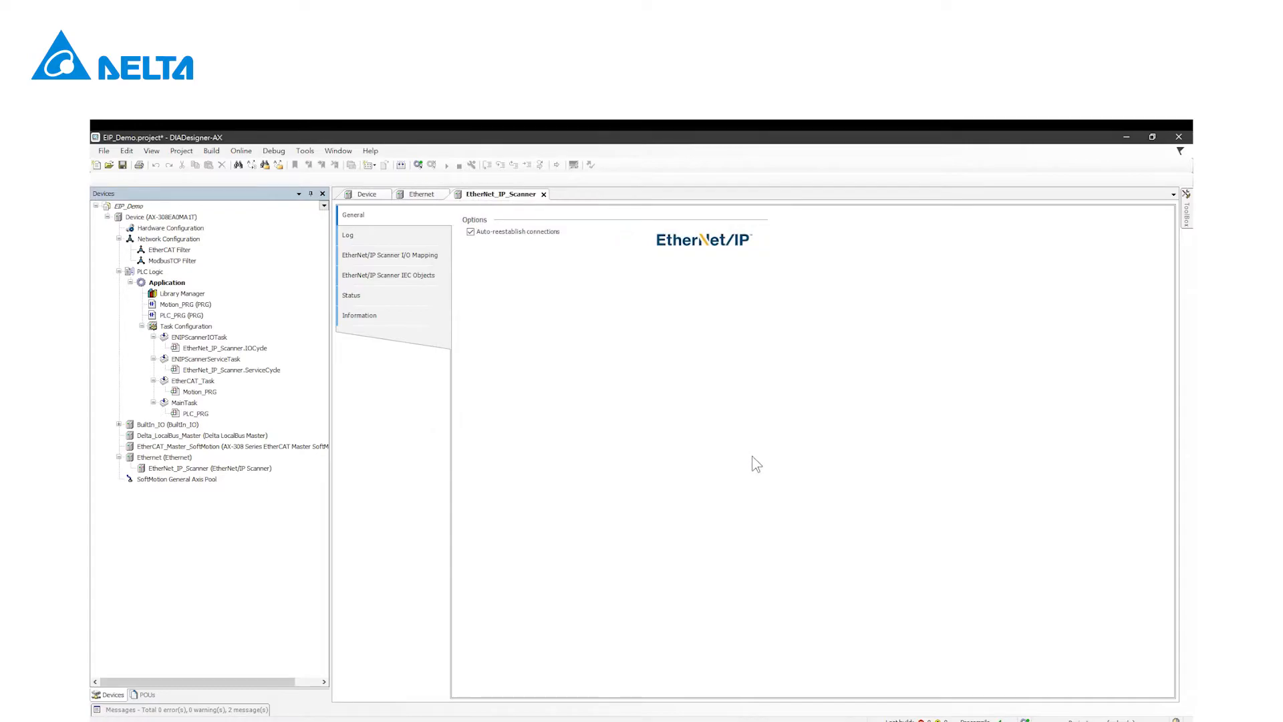
# Add the AX-308EA0MA1T remote adapter under the EtherNet/IP Scanner
pyautogui.click(255, 467)
pyautogui.rightClick(255, 467)
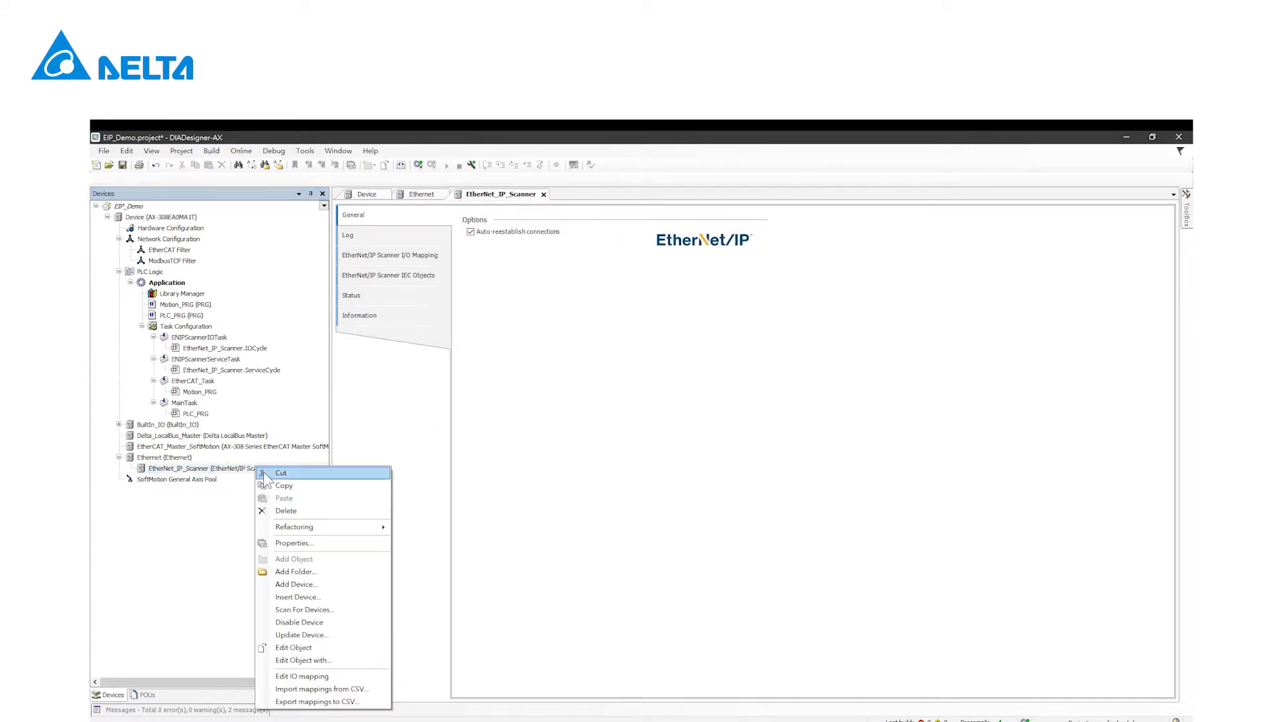
pyautogui.click(324, 588)
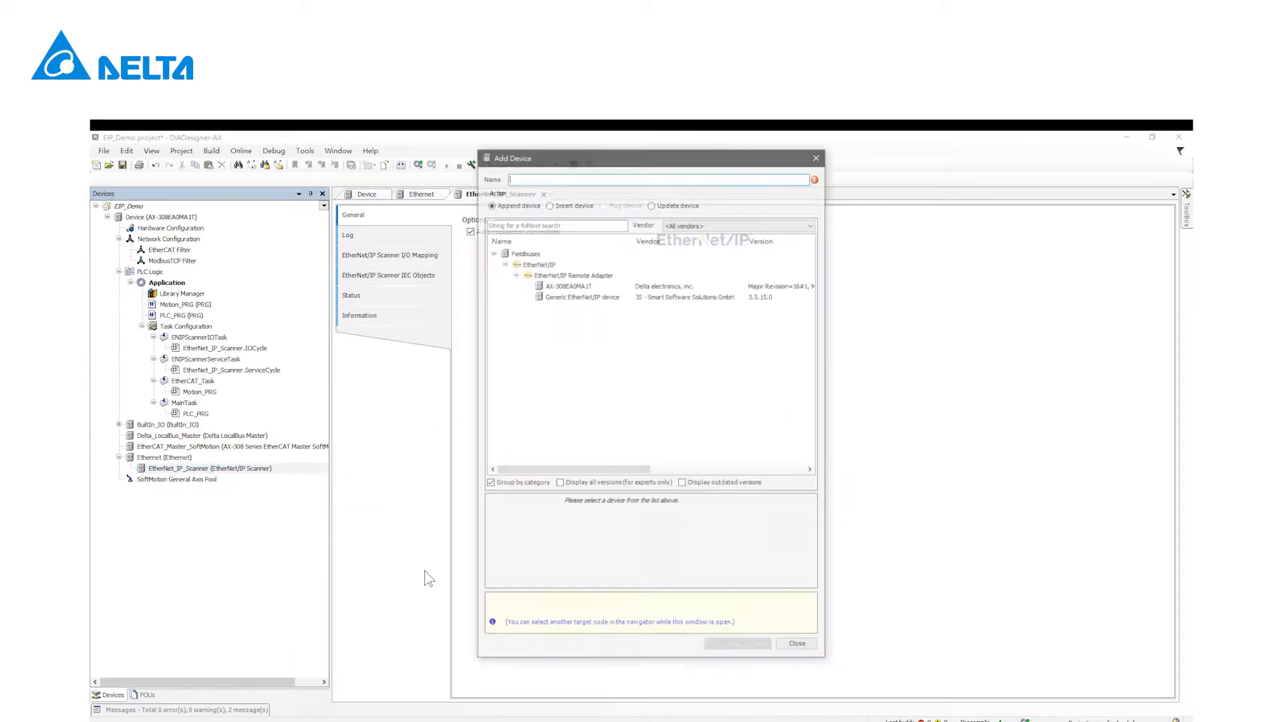
pyautogui.click(612, 285)
pyautogui.doubleClick(611, 283)
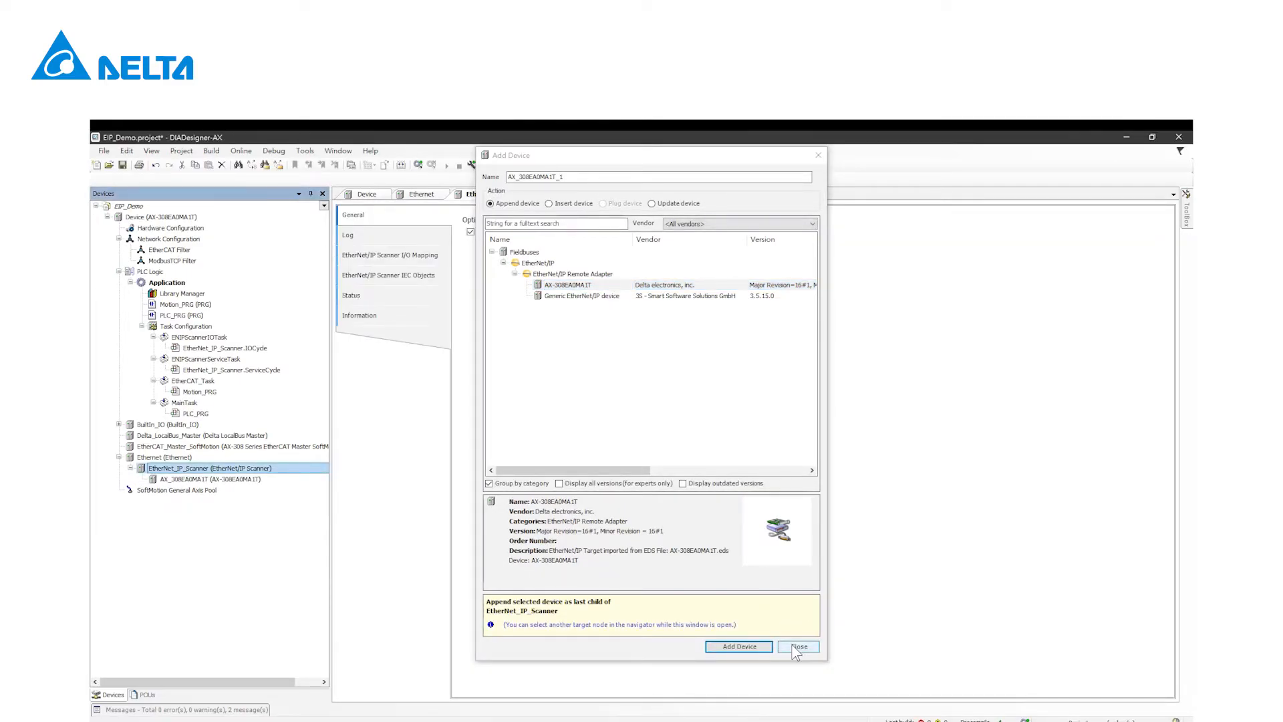
pyautogui.click(793, 645)
# Set the third octet of the AX-308EA0MA1T remote adapter's IP address to 1
pyautogui.doubleClick(282, 479)
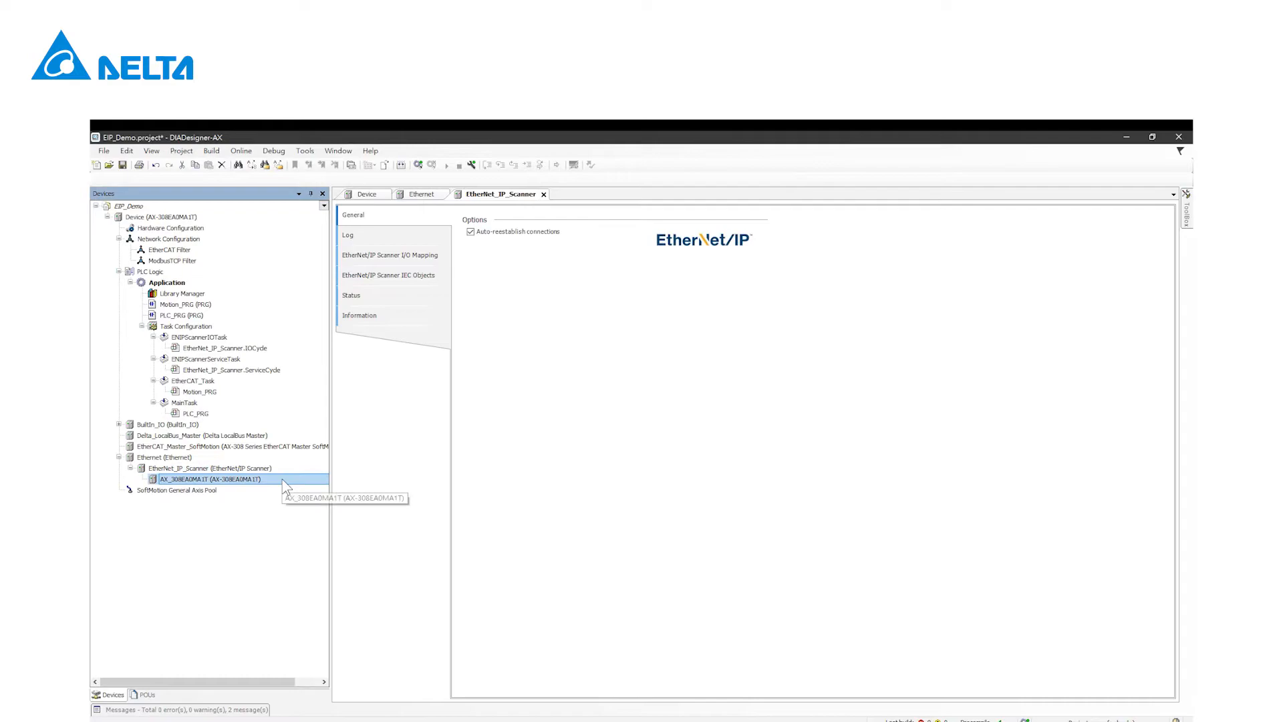
pyautogui.click(572, 237)
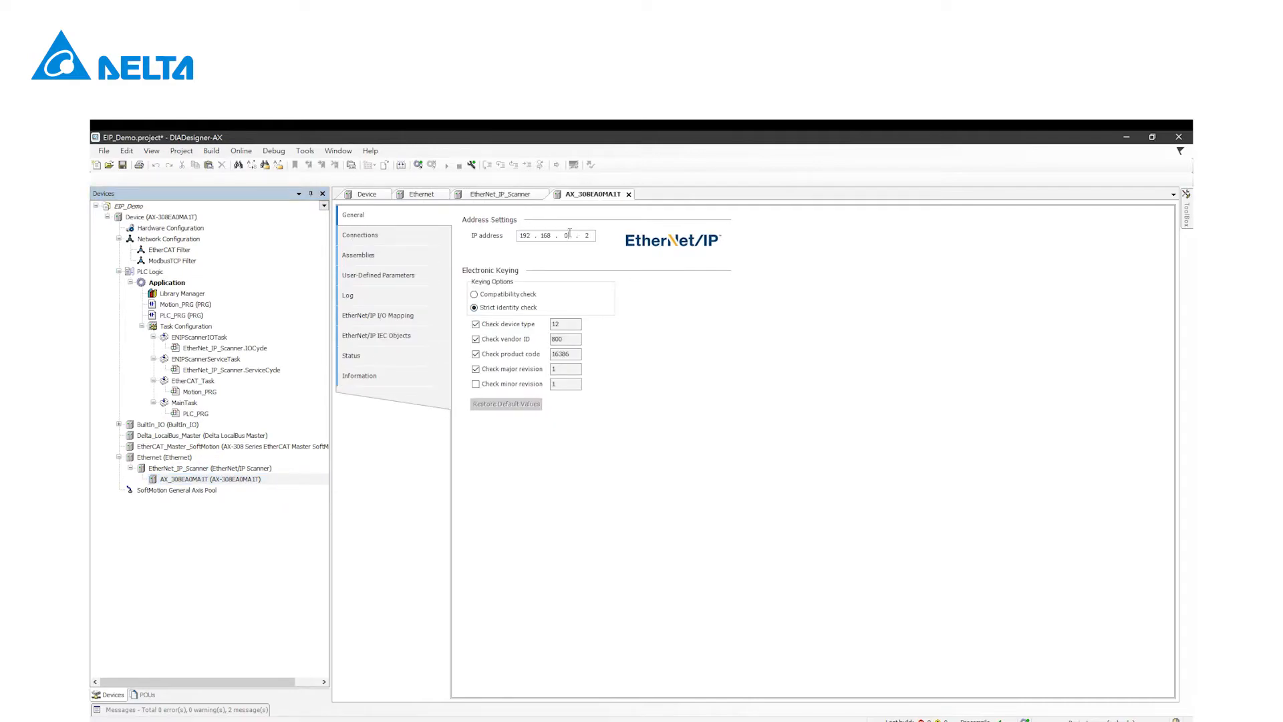
pyautogui.write('1')
# Map a new variable named Input to the Output Data channel in the remote adapter's EtherNet/IP I/O mapping
pyautogui.click(404, 316)
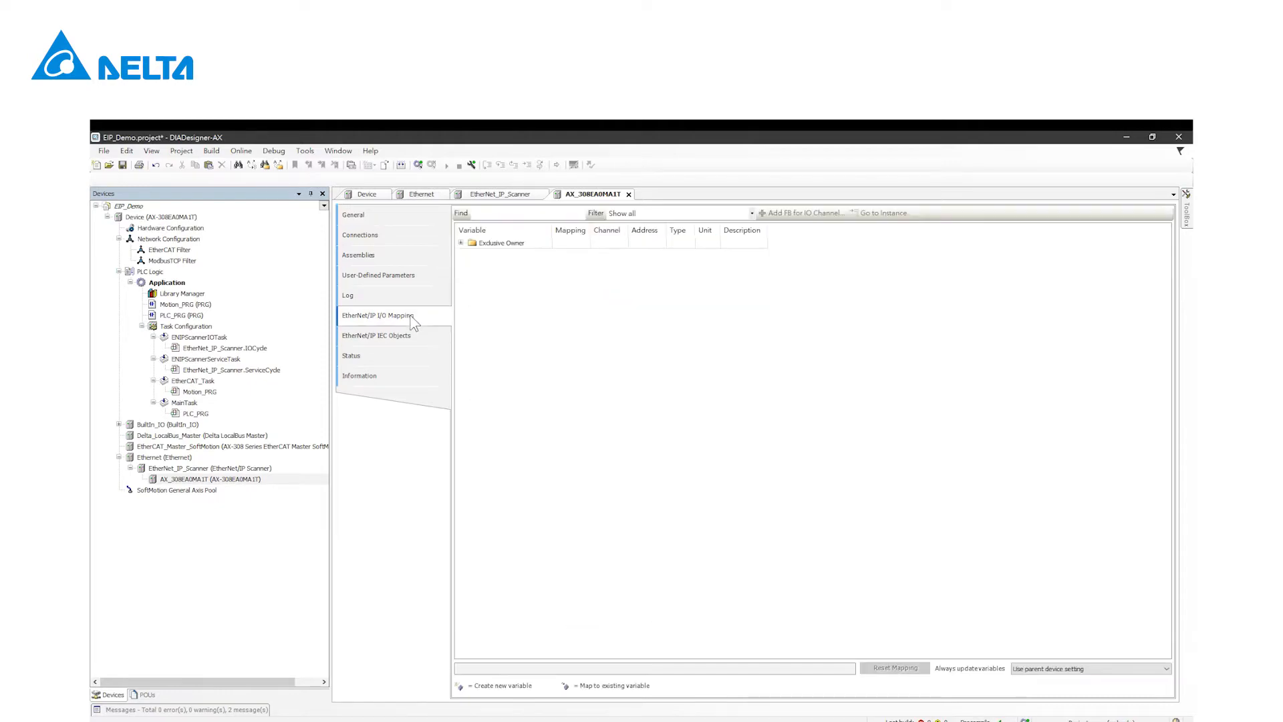
pyautogui.click(462, 243)
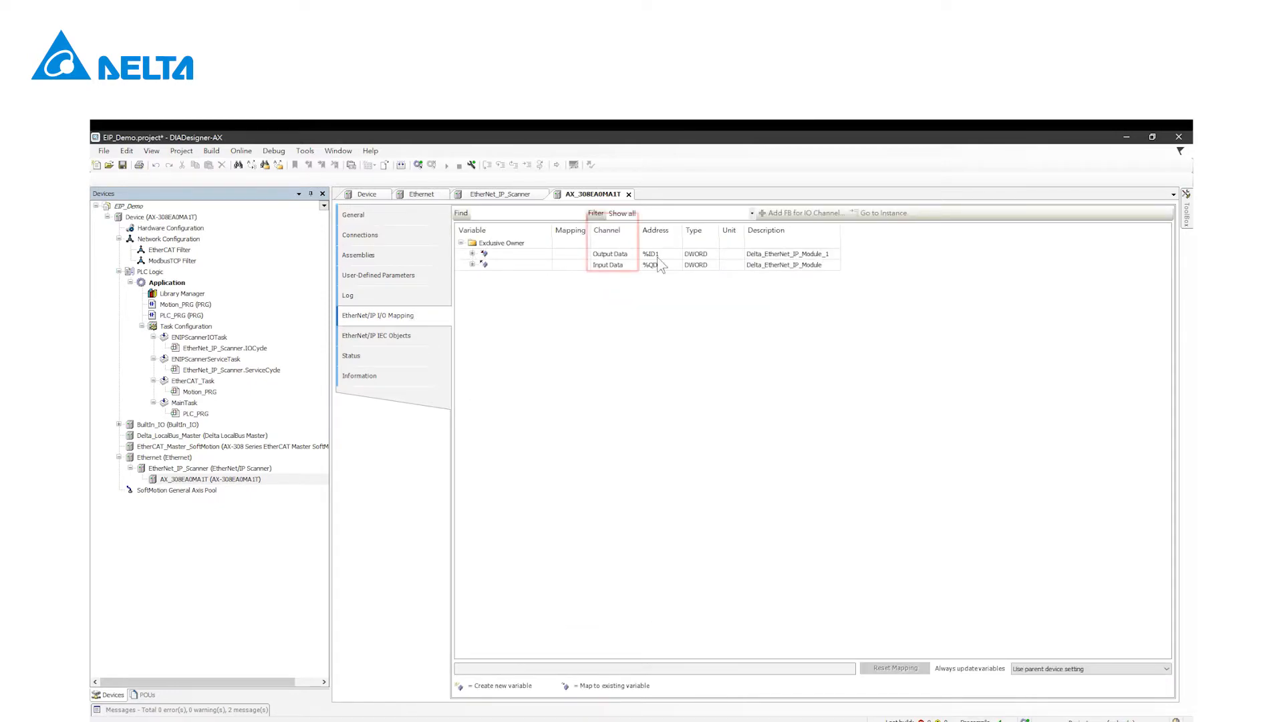
pyautogui.doubleClick(532, 254)
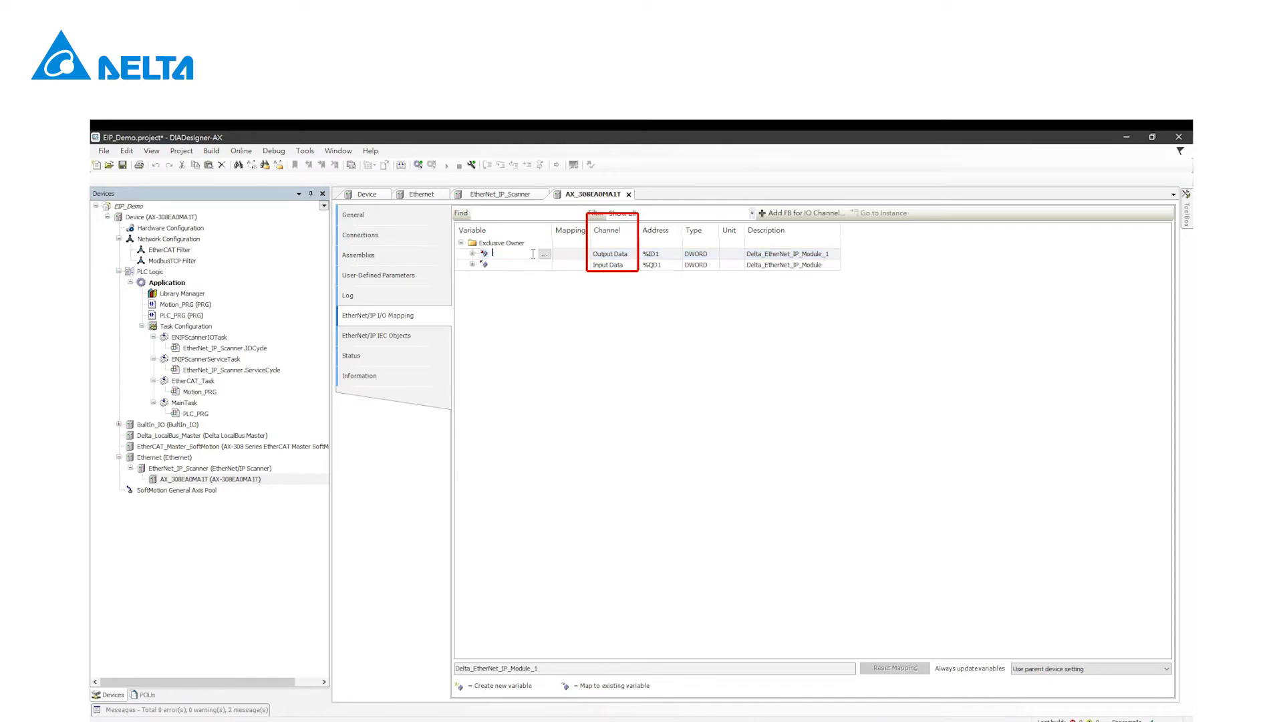
pyautogui.write('I')
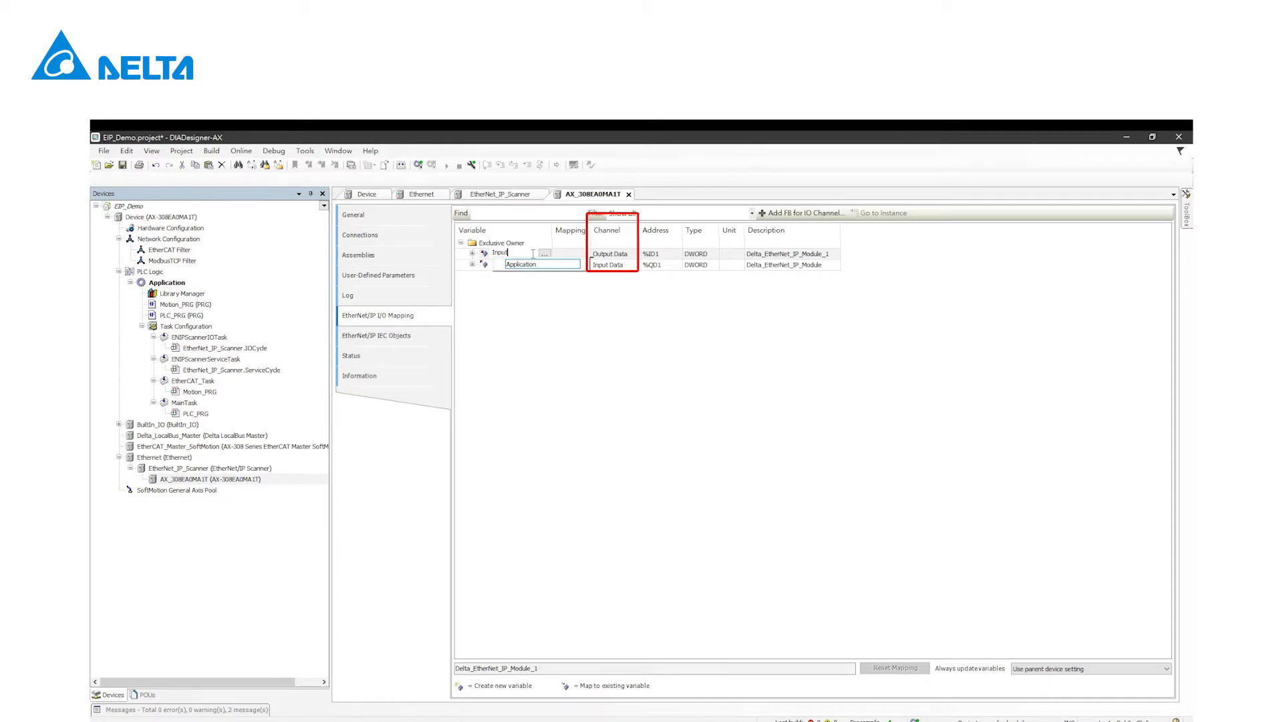
pyautogui.write('nput')
pyautogui.press('Return')
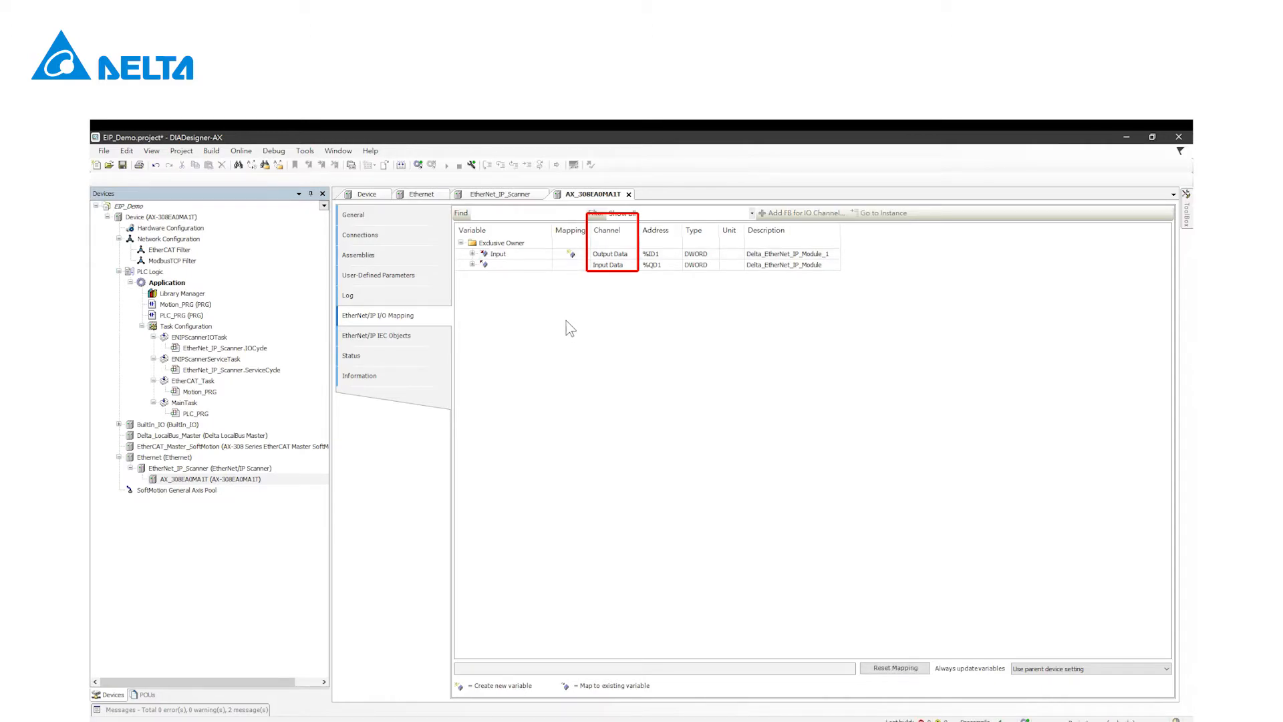
# Map a new variable named Output to the Input Data channel in the remote adapter's EtherNet/IP I/O mapping
pyautogui.doubleClick(518, 266)
pyautogui.write('Outp')
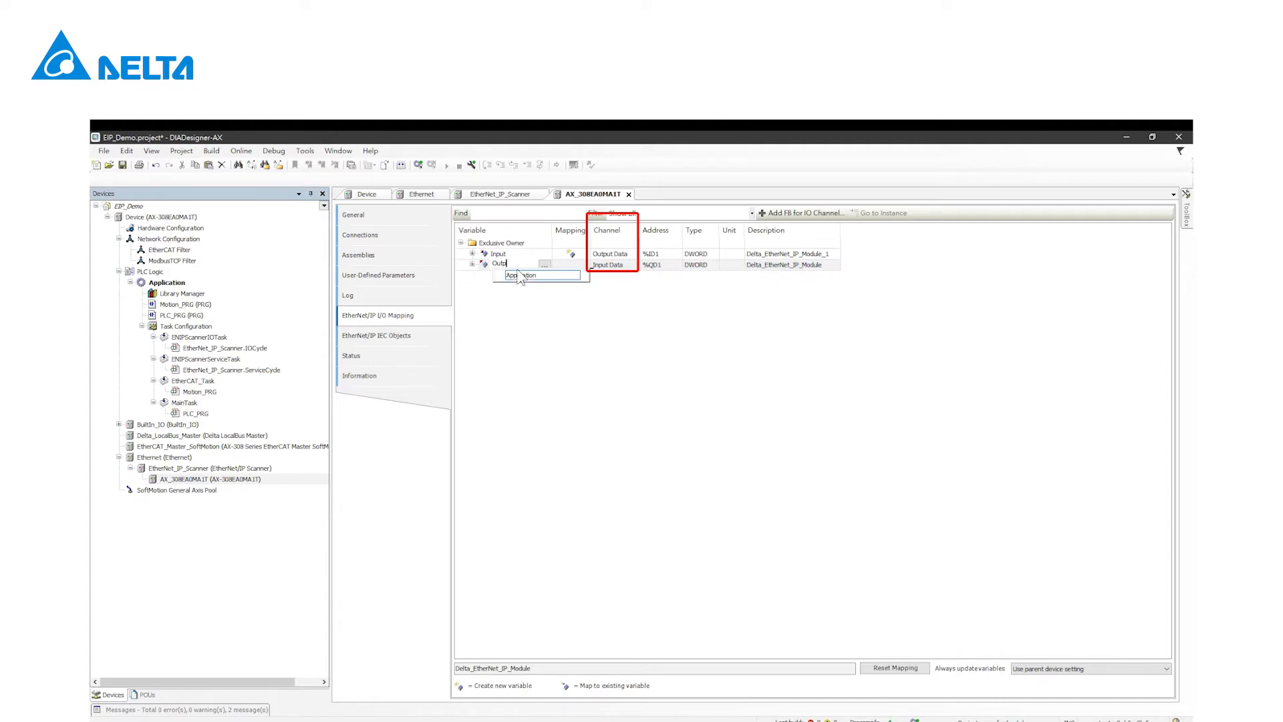
pyautogui.write('ut')
pyautogui.press('Return')
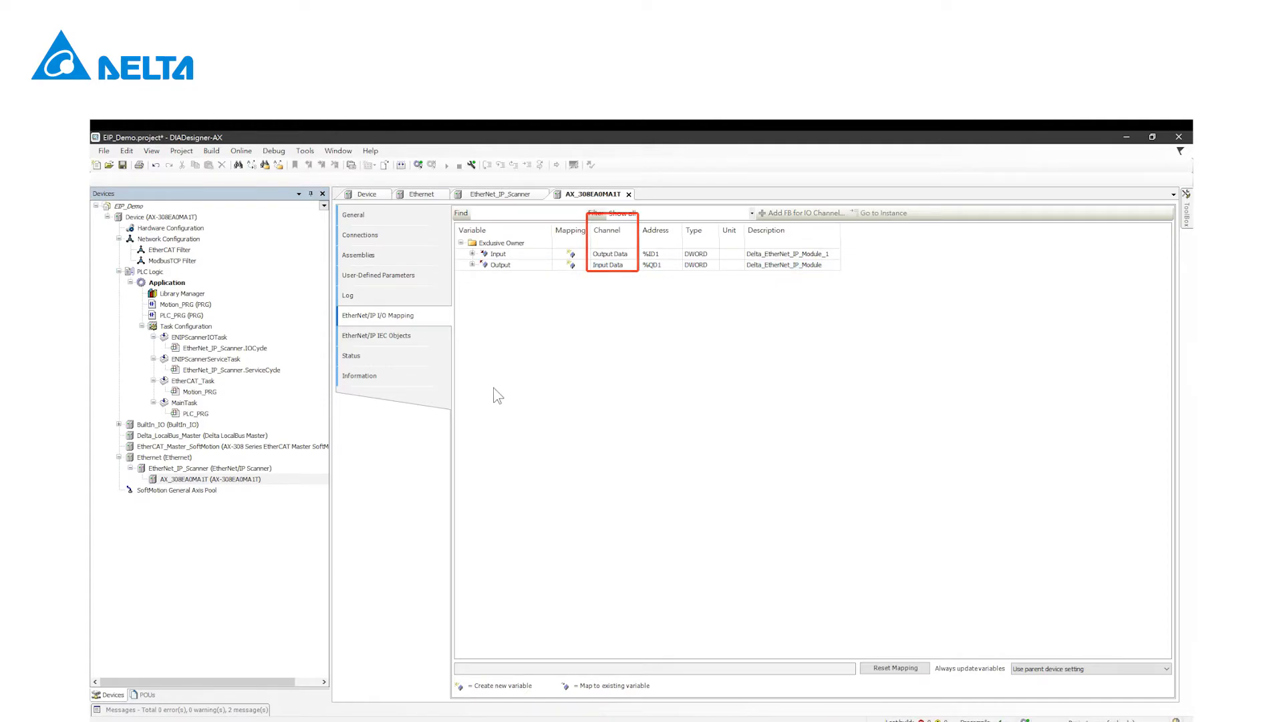
# Add a Structured Text program named POU to the Application and assign it to ENIPScannerIOTask ahead of the scanner's IOCycle call
pyautogui.click(181, 283)
pyautogui.rightClick(182, 285)
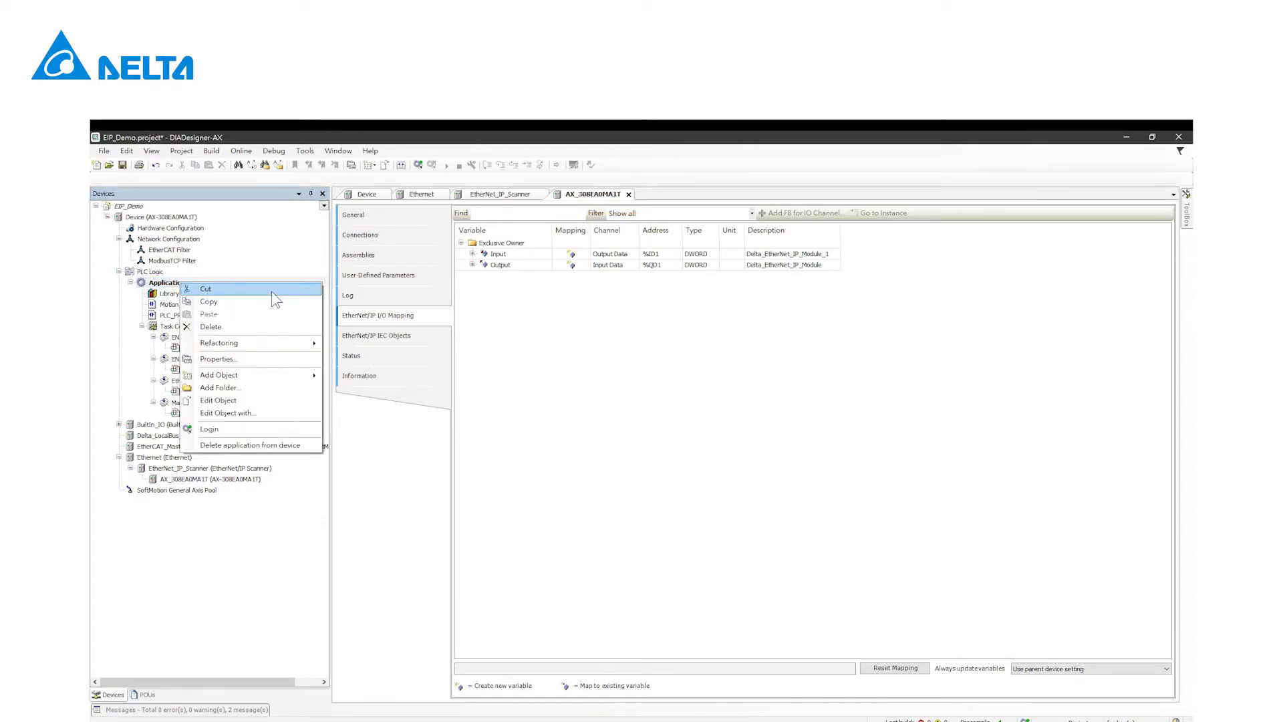
pyautogui.moveTo(289, 379)
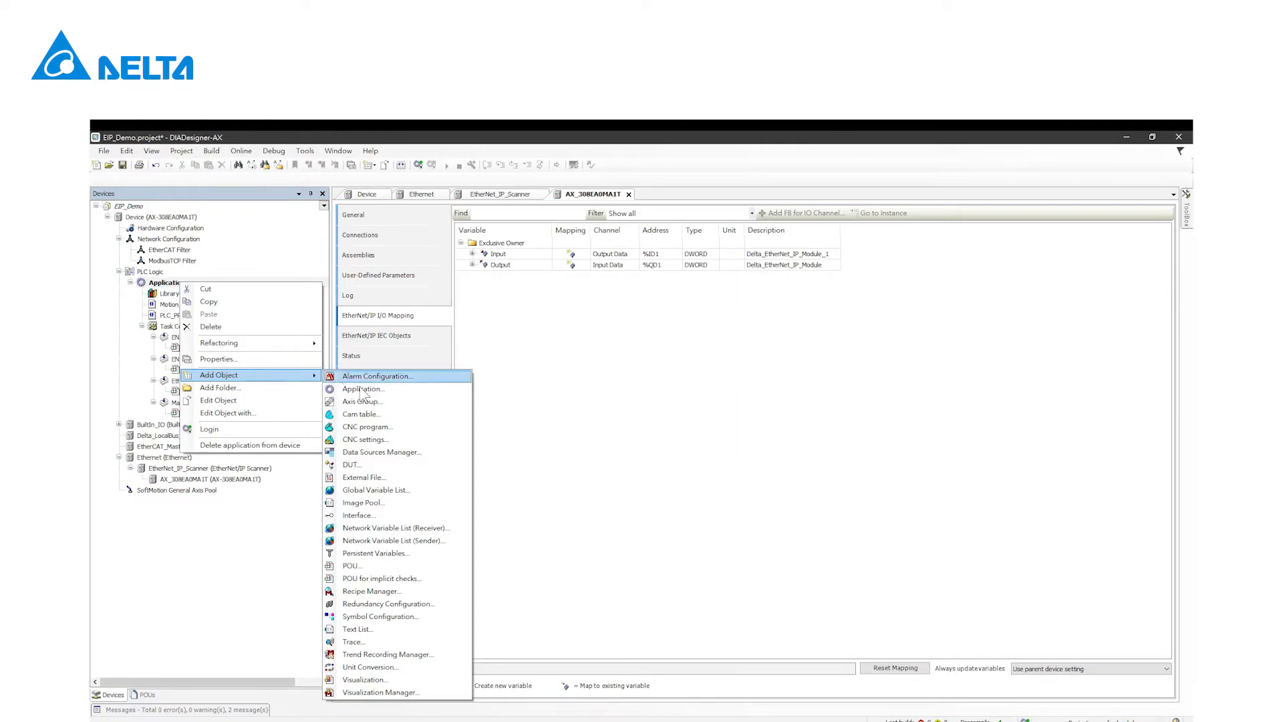
pyautogui.click(387, 565)
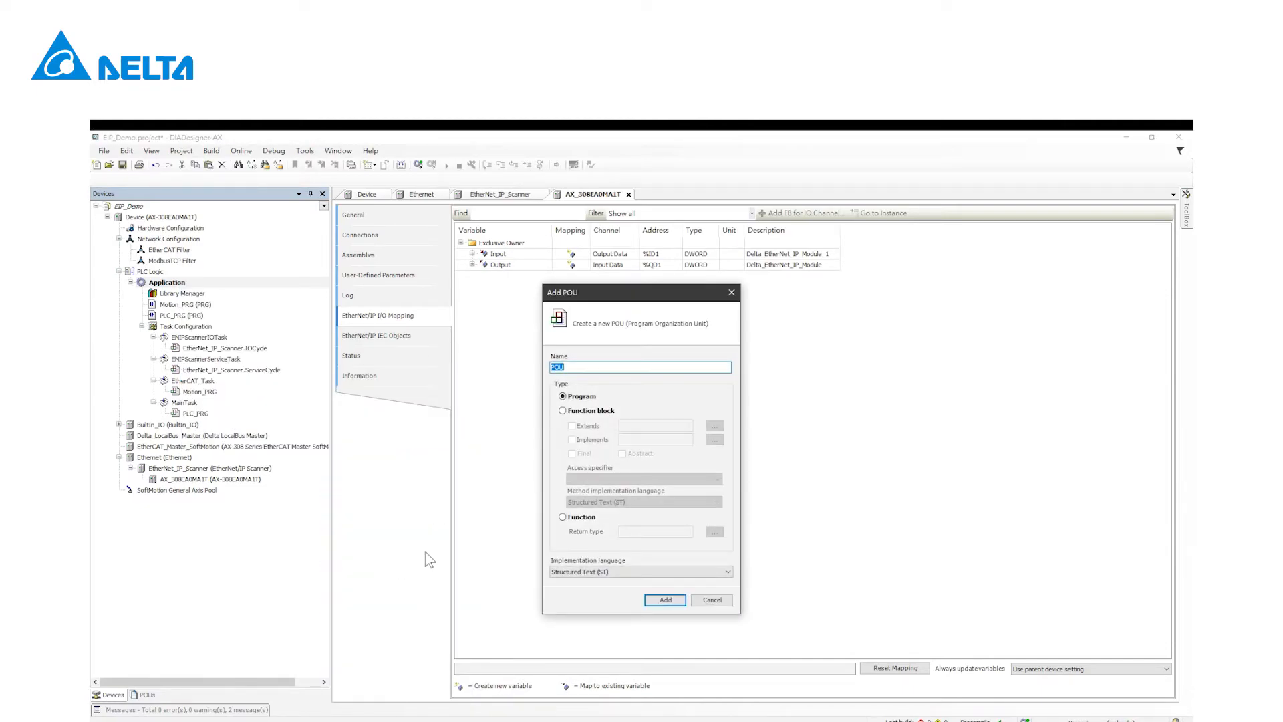
pyautogui.click(663, 600)
pyautogui.moveTo(179, 328); pyautogui.dragTo(203, 362)
pyautogui.click(201, 361)
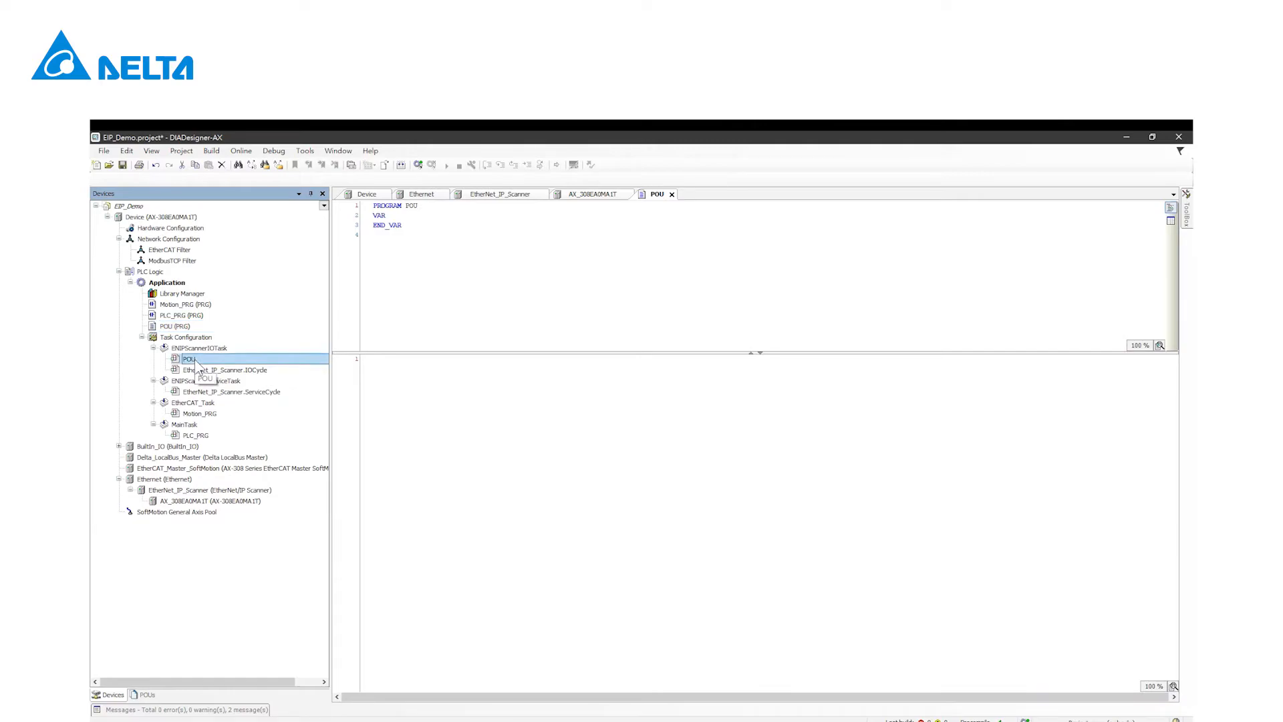
# Write the statements "Input;" and "Output;" on separate lines in the body of the POU program
pyautogui.click(456, 378)
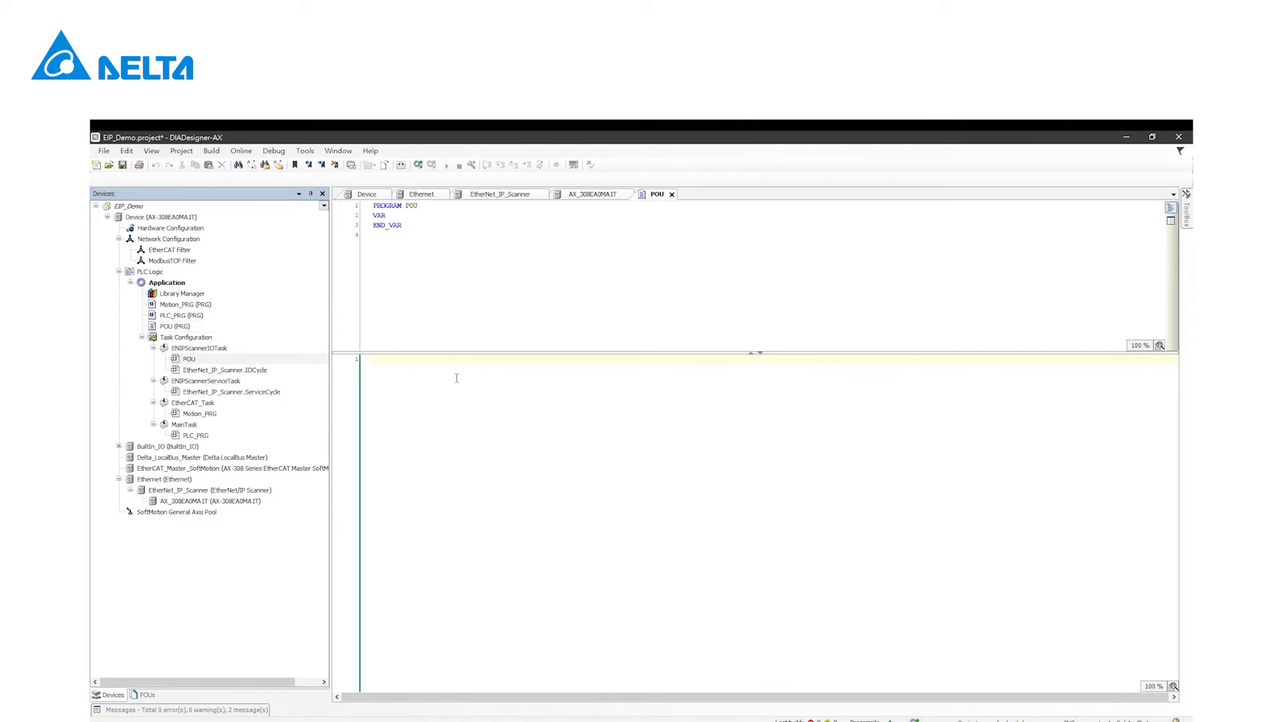
pyautogui.write('in')
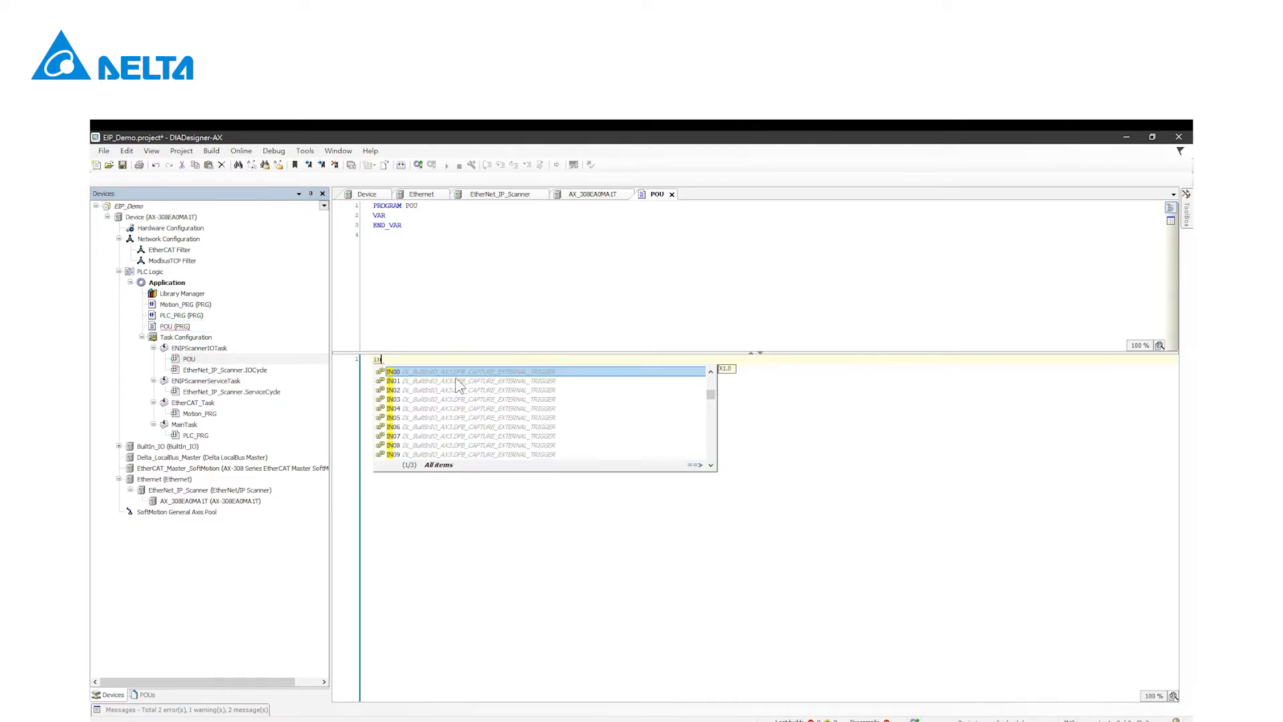
pyautogui.write('put')
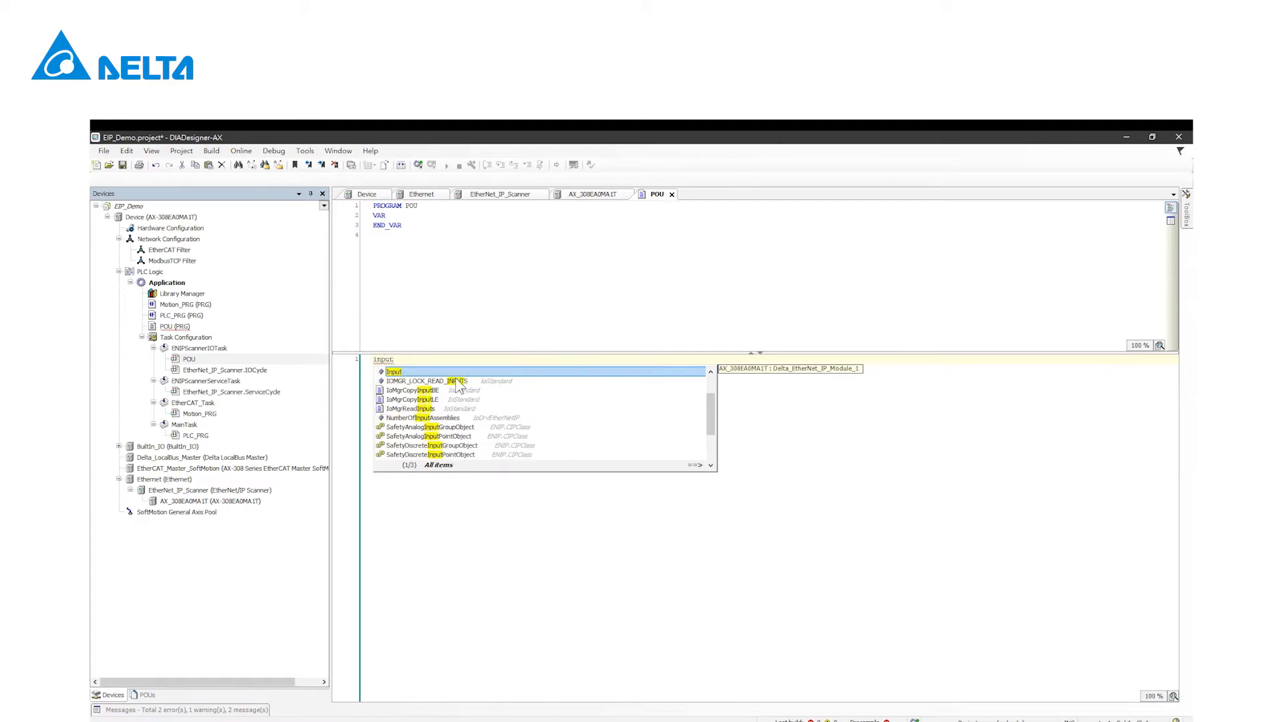
pyautogui.press('Return')
pyautogui.write(';')
pyautogui.press('Return')
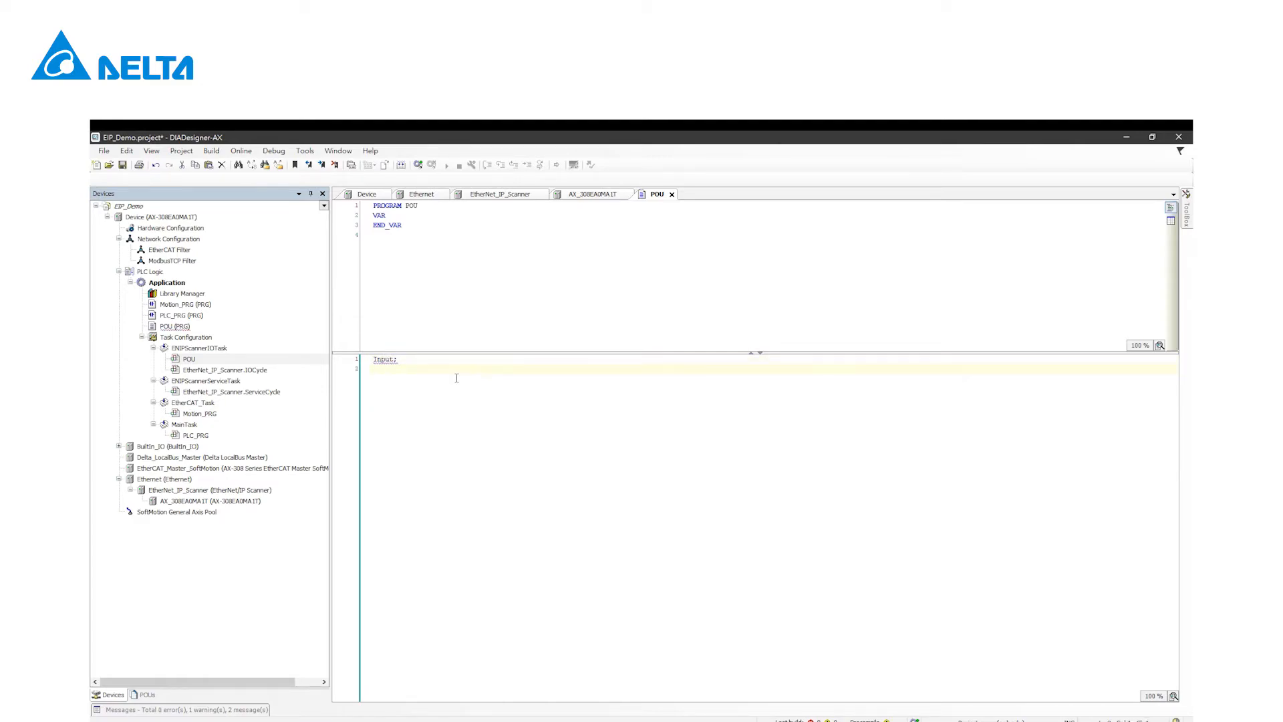
pyautogui.write('Ou')
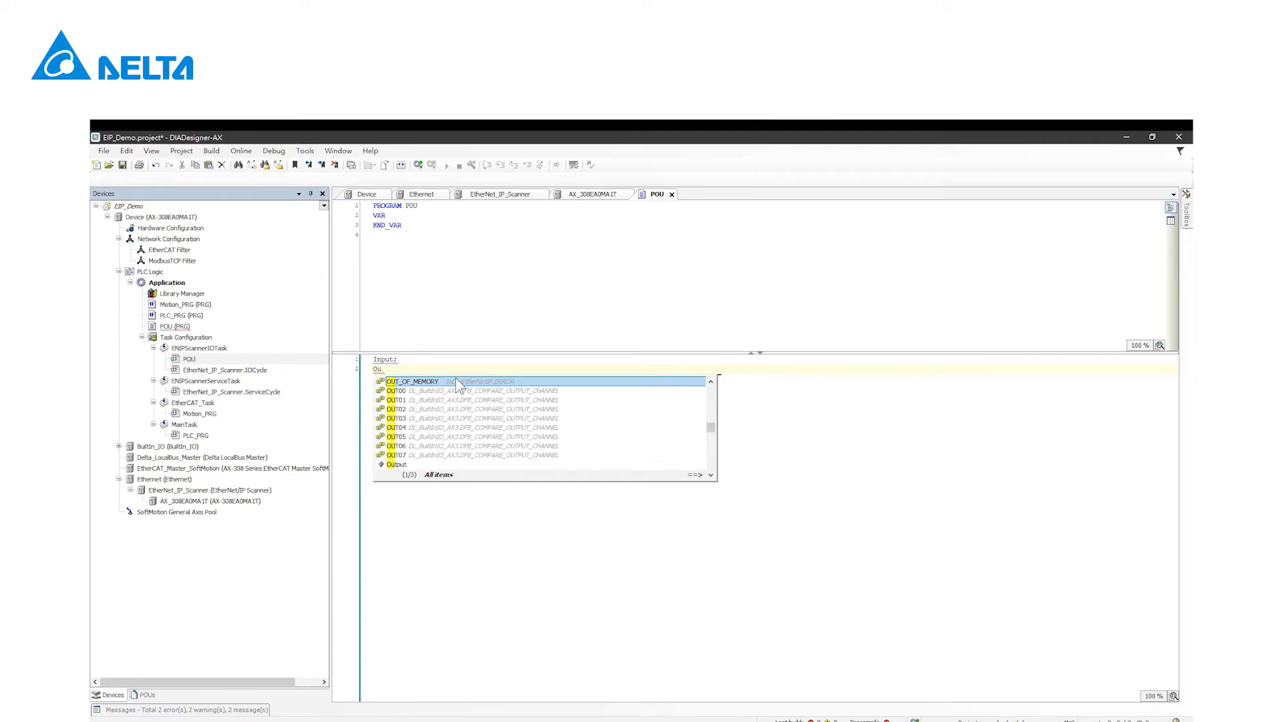
pyautogui.write('tp')
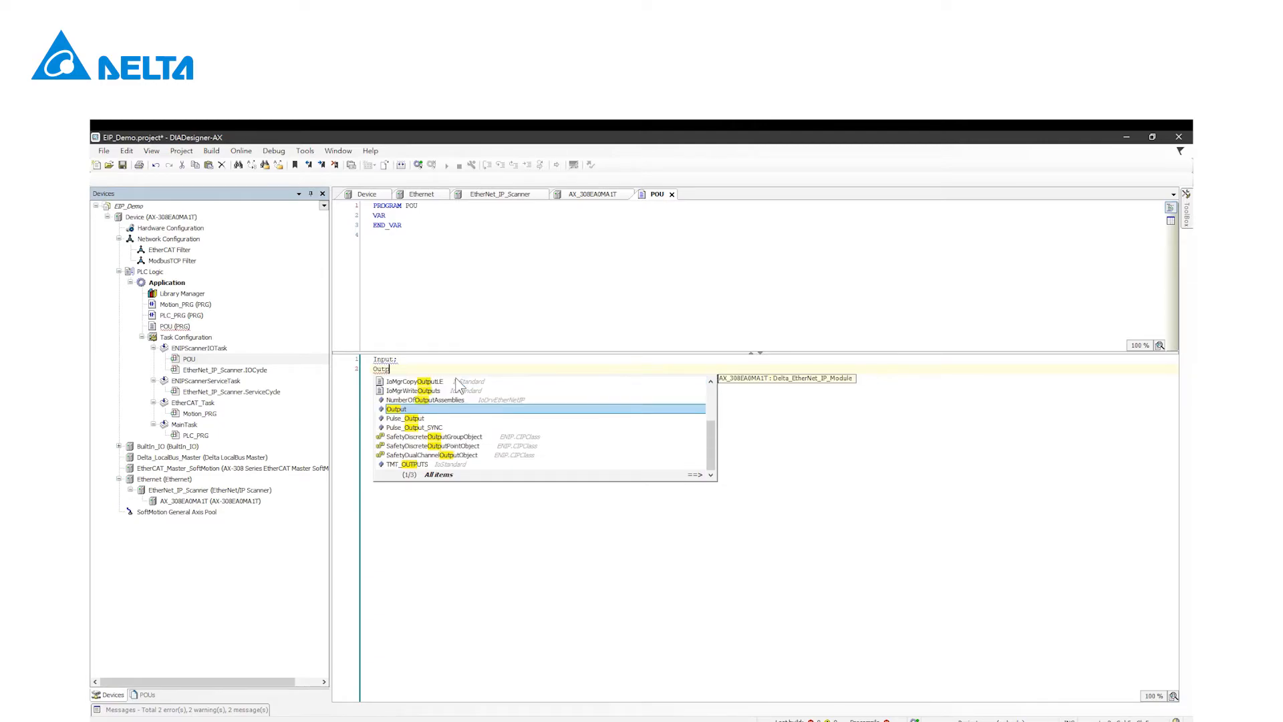
pyautogui.write('ut;')
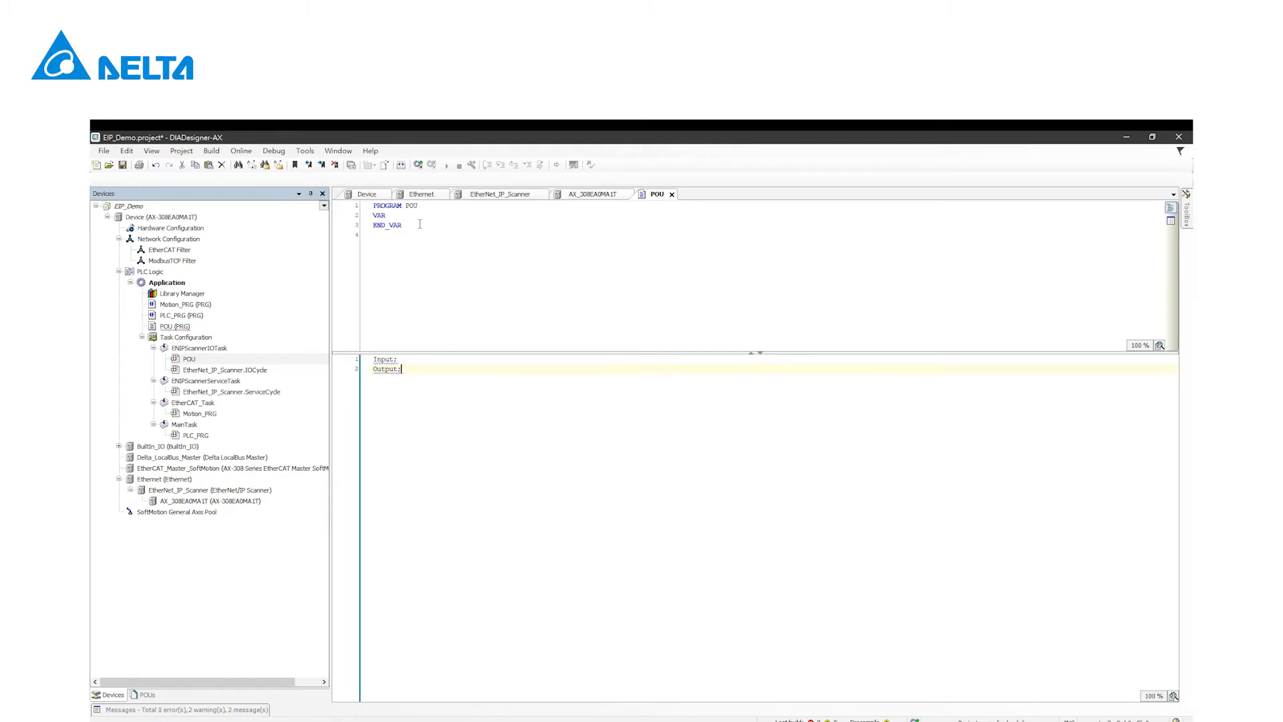
# Log in to the controller from the device's communication settings and start the application
pyautogui.doubleClick(161, 217)
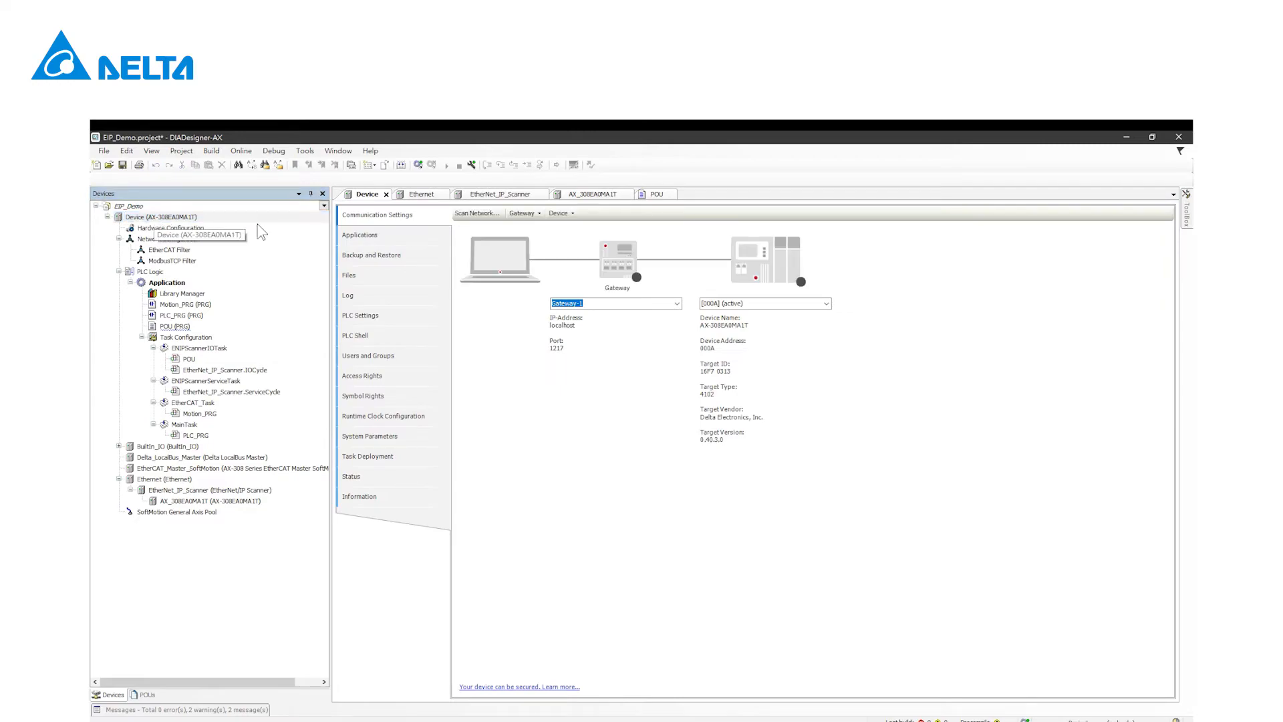
pyautogui.click(418, 165)
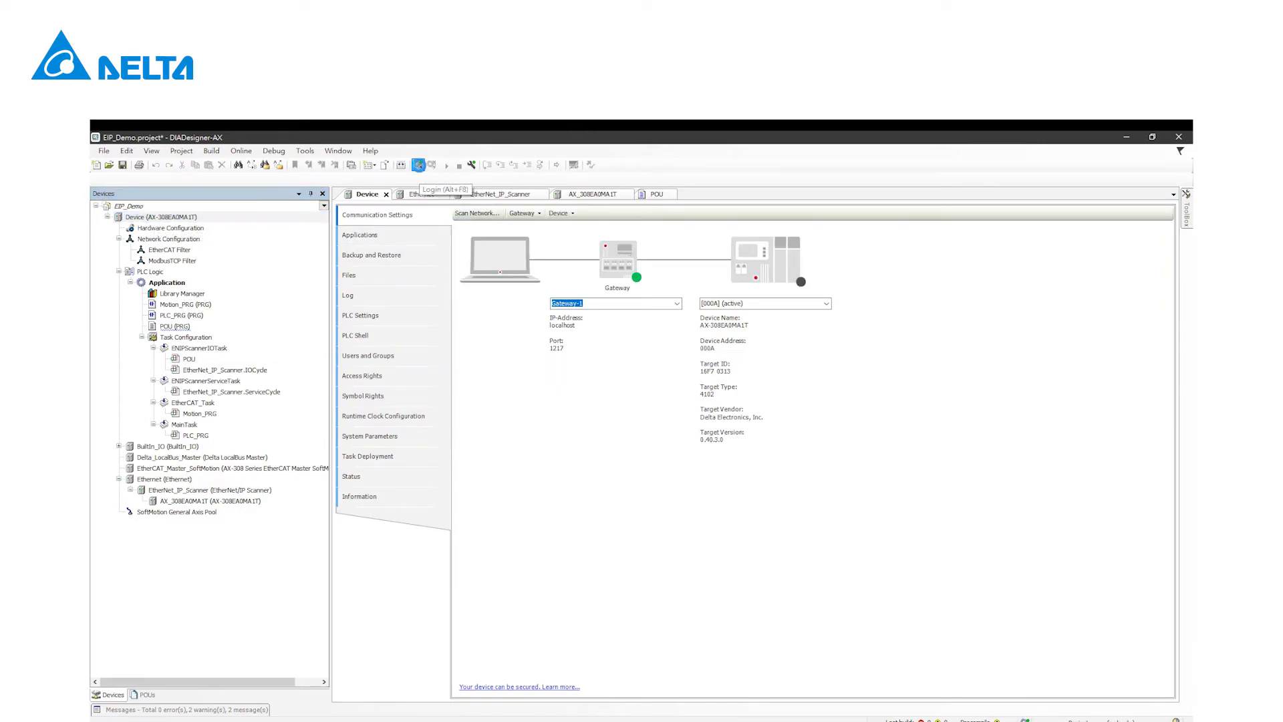
pyautogui.click(628, 463)
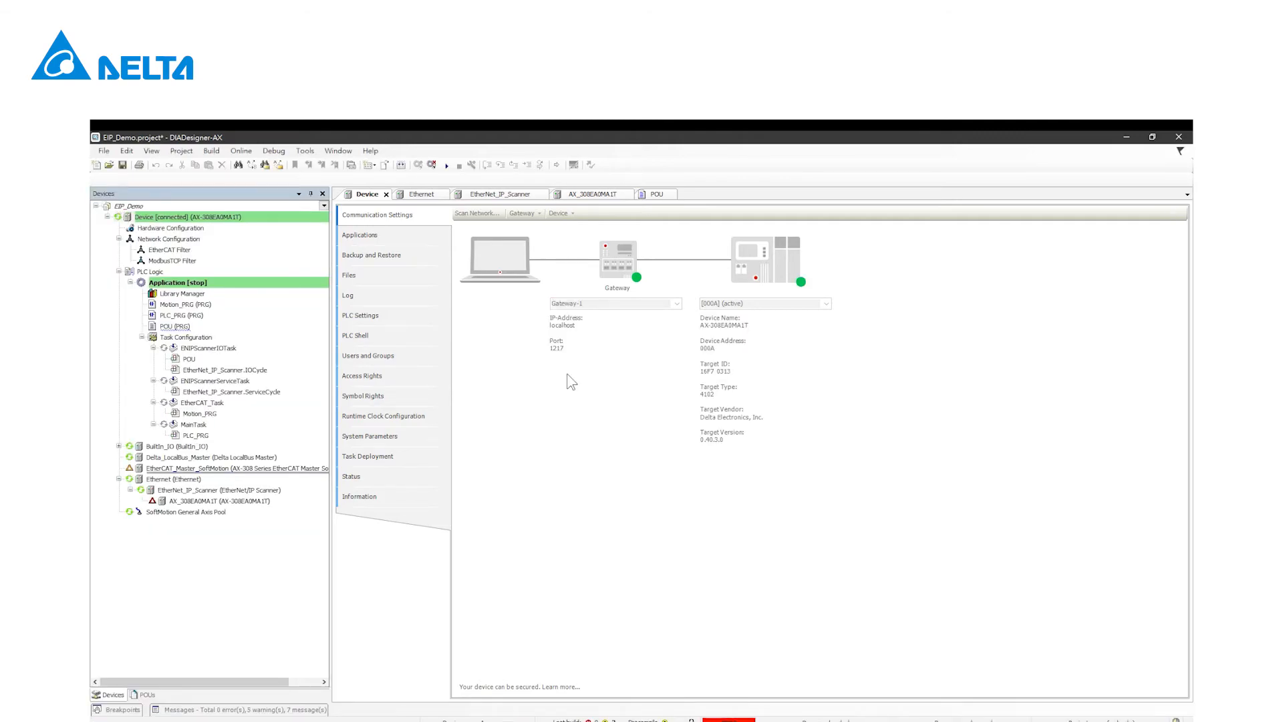
pyautogui.click(445, 166)
# Examine the live bit values of the Input variable in the AX_308EA0MA1T adapter's EtherNet/IP I/O mapping
pyautogui.click(243, 500)
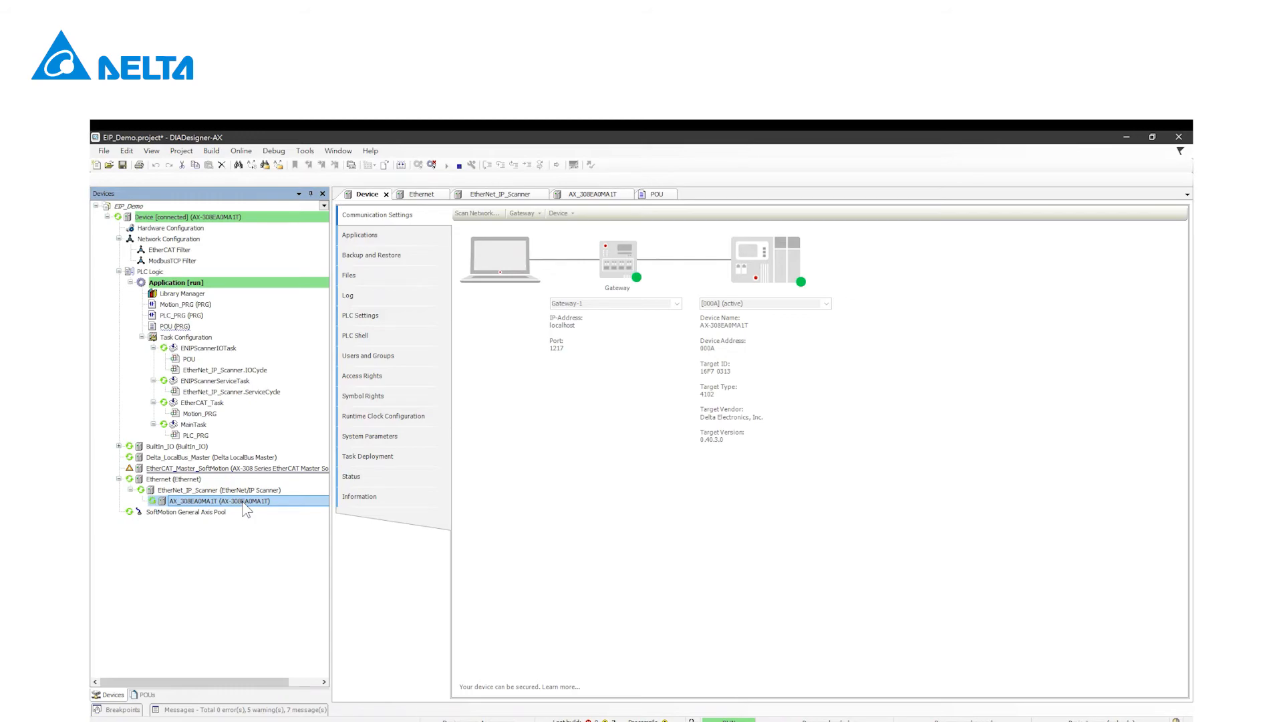
pyautogui.doubleClick(221, 500)
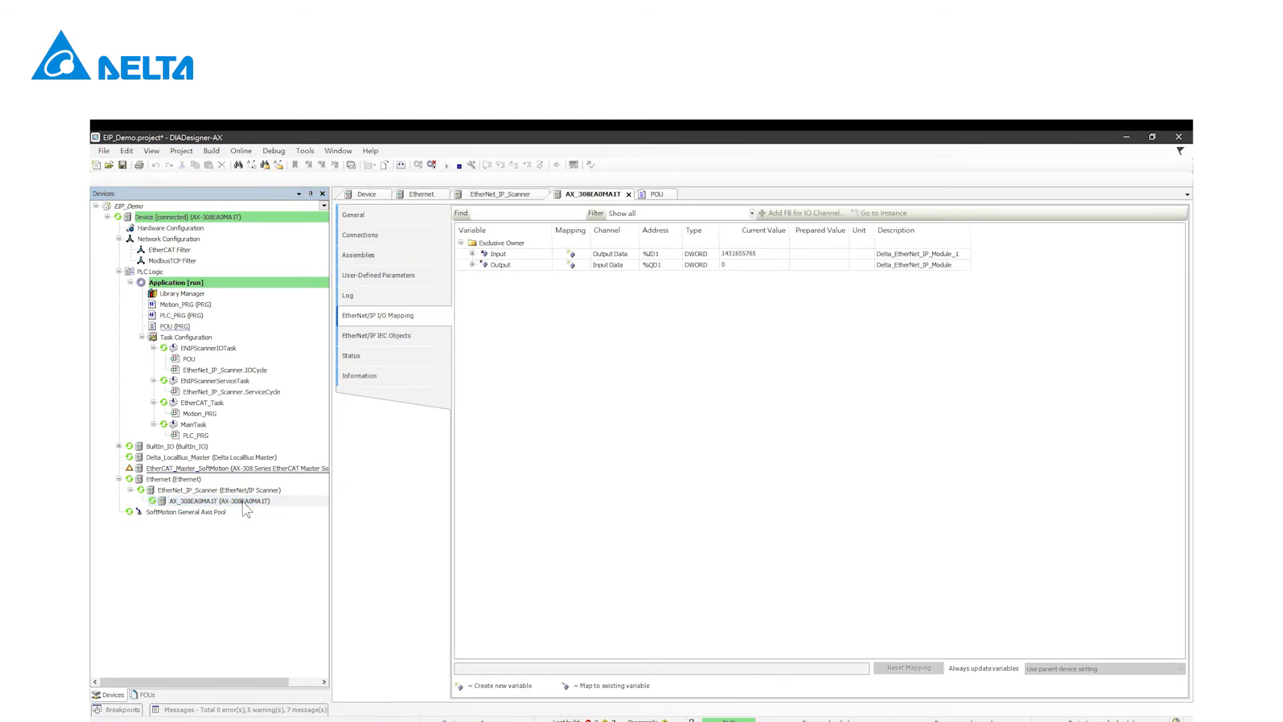
pyautogui.click(471, 254)
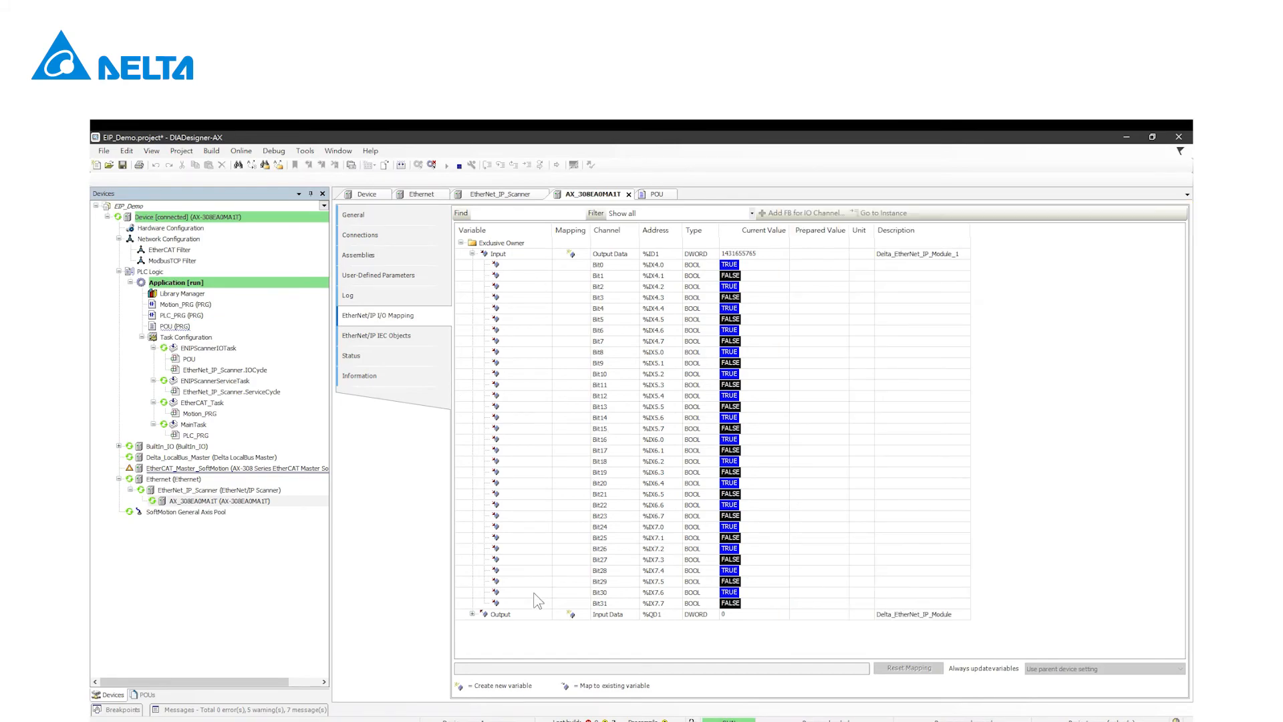
pyautogui.click(472, 254)
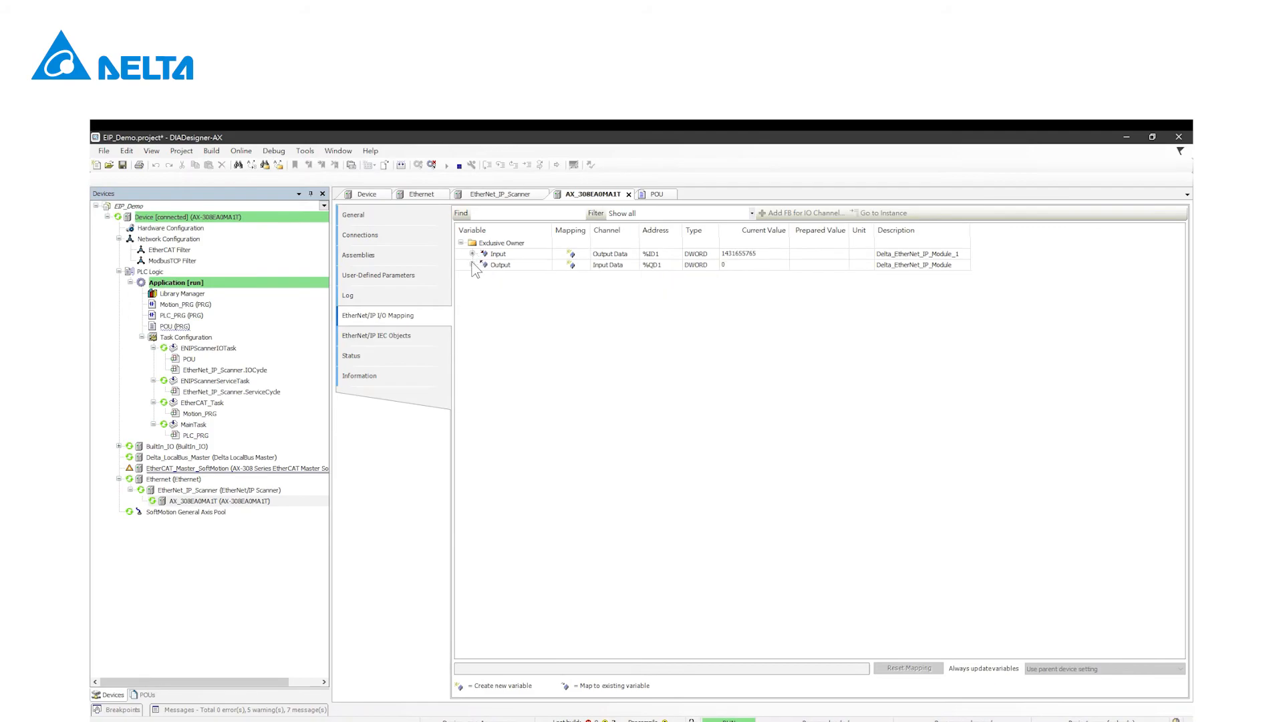
# Expand the Output variable's bits, prepare the value 255 for Output and write it to the controller
pyautogui.click(472, 265)
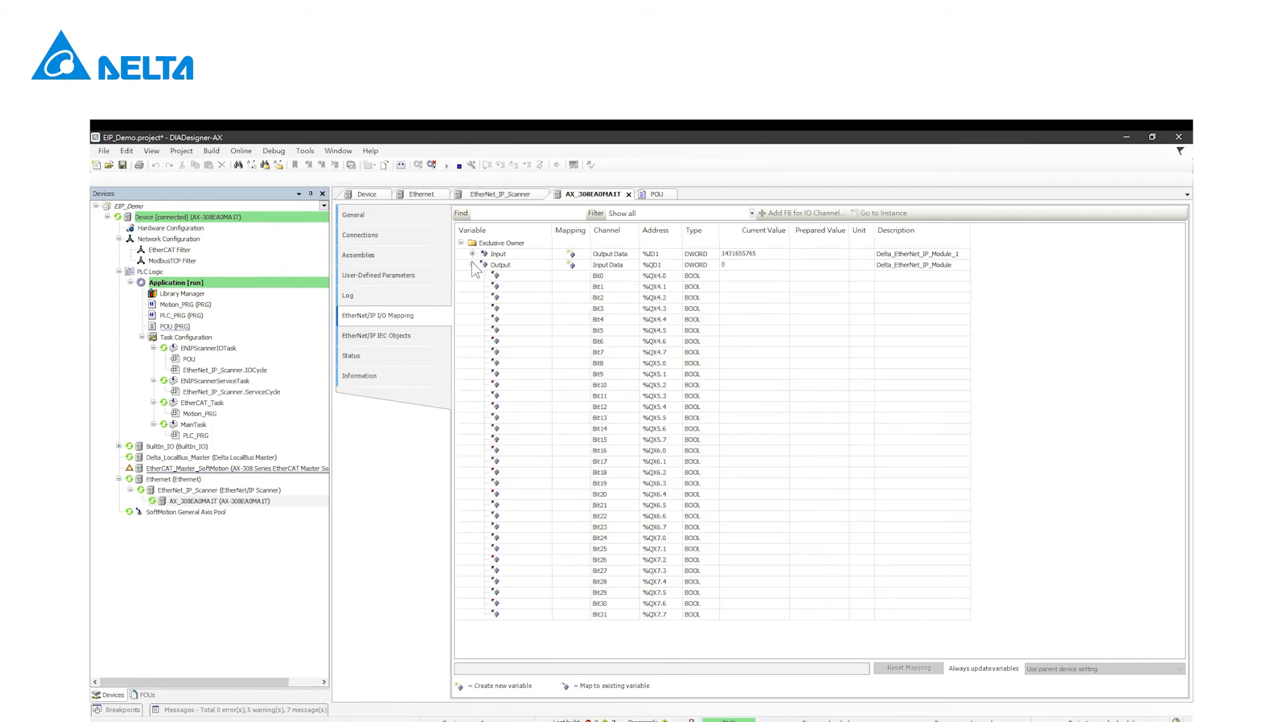
pyautogui.doubleClick(804, 264)
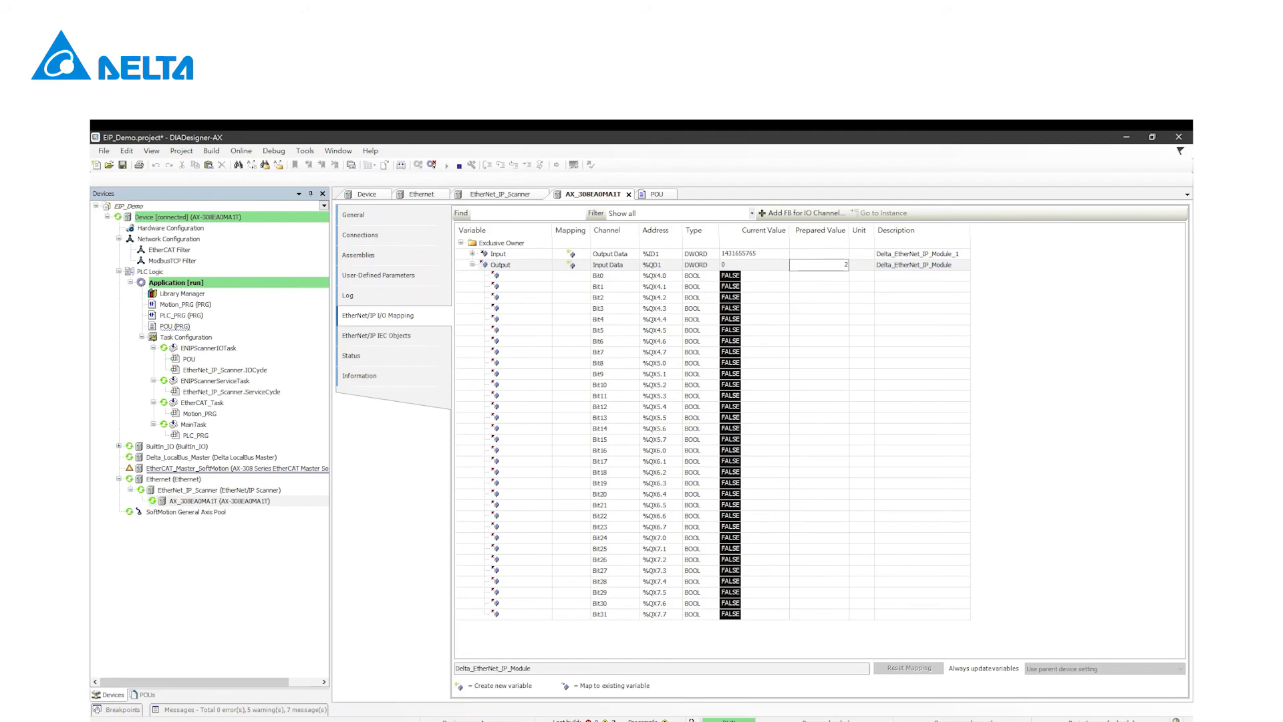
pyautogui.write('255')
pyautogui.press('Return')
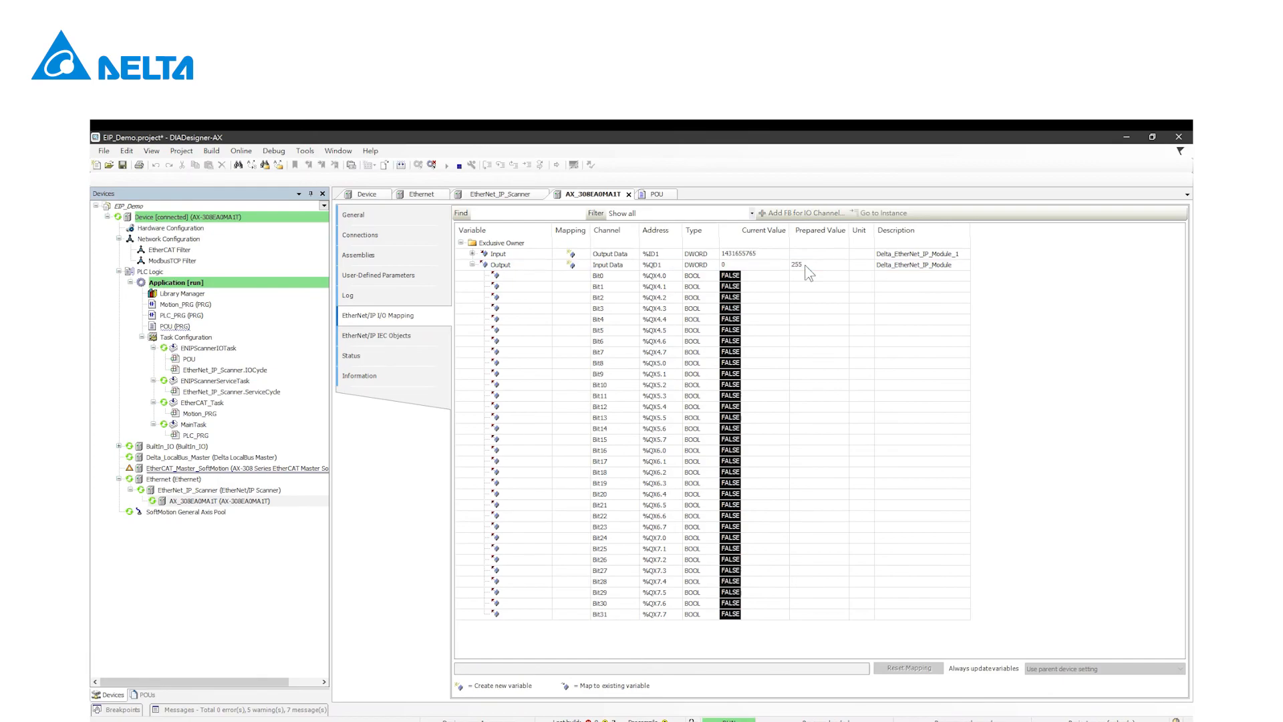
pyautogui.hotkey('ctrl', 'F7')
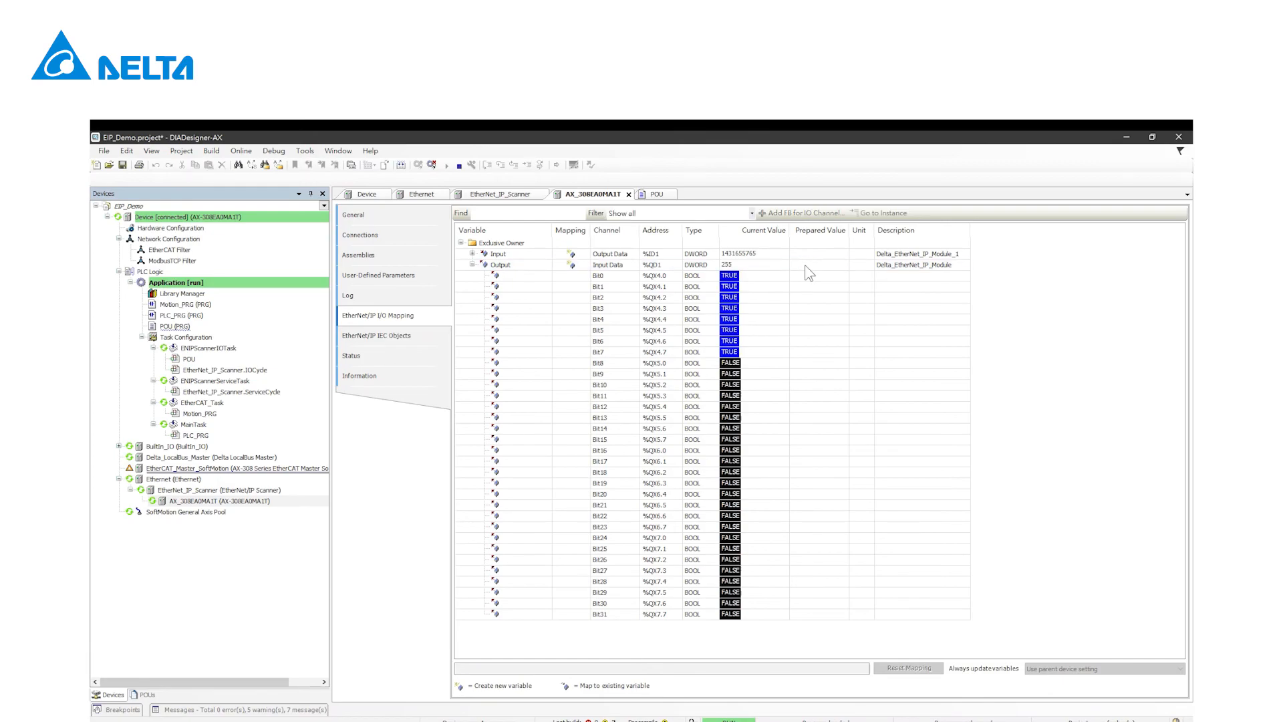